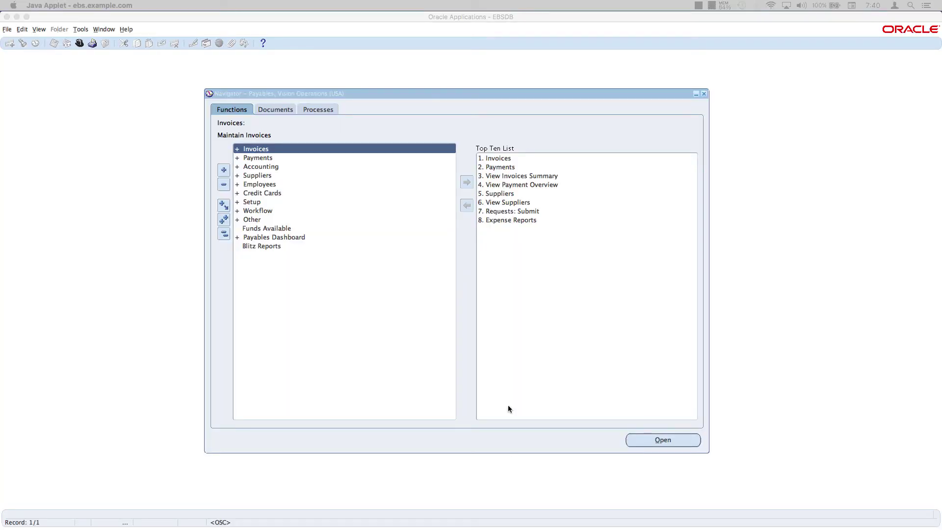
- Open Banks and Bank Branches from the Setup > Payment functions in the Navigator
left_click(252, 202)
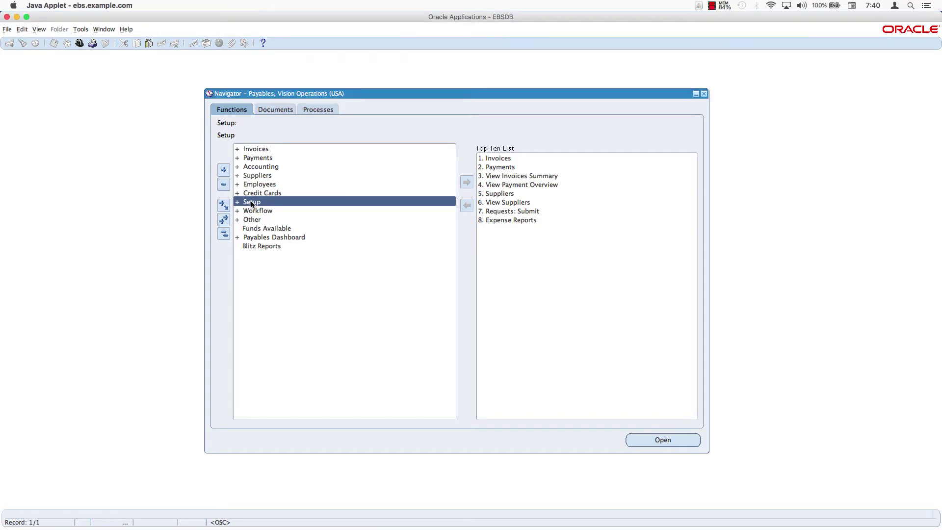
double_click(251, 201)
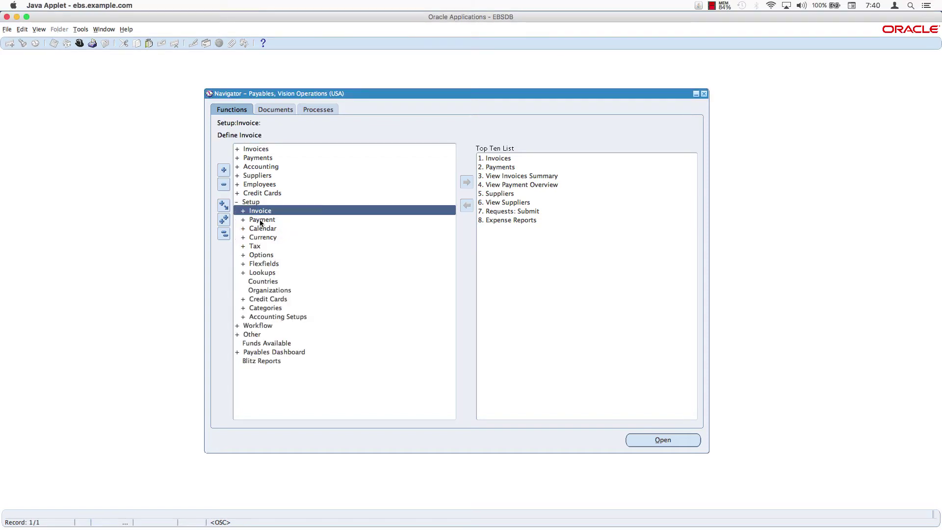
double_click(262, 220)
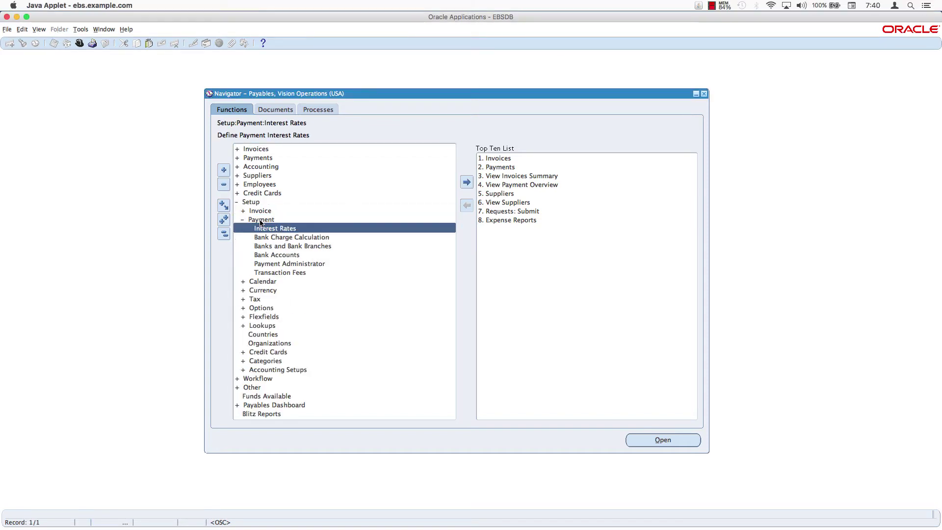
left_click(277, 247)
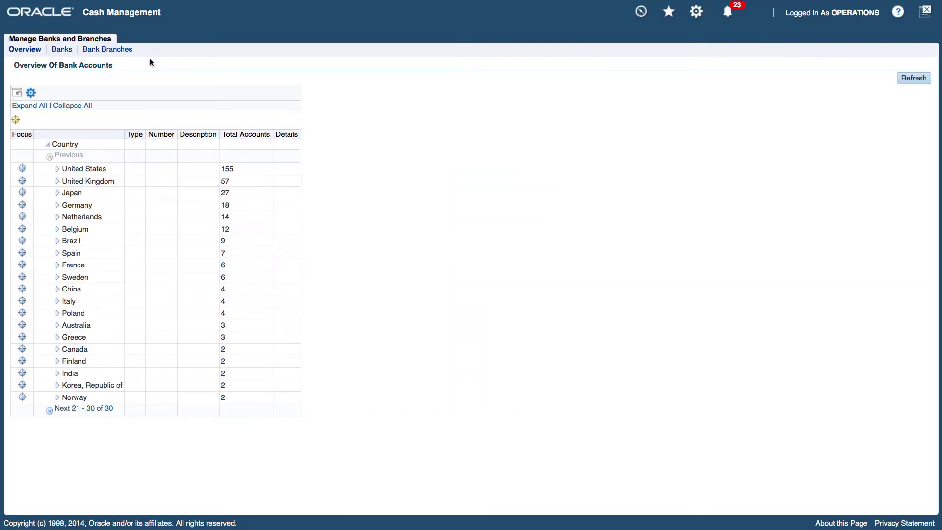
- Start creating a new bank with the country set to United States
left_click(61, 50)
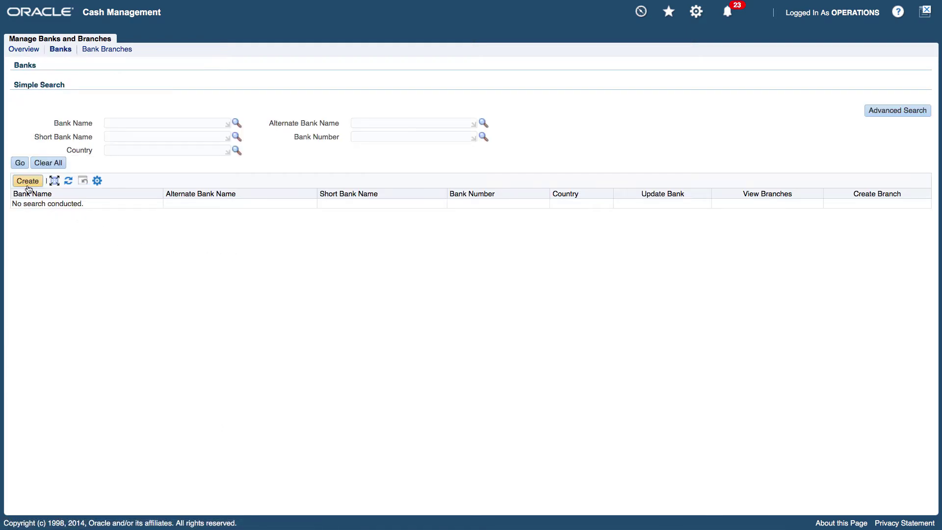
left_click(28, 181)
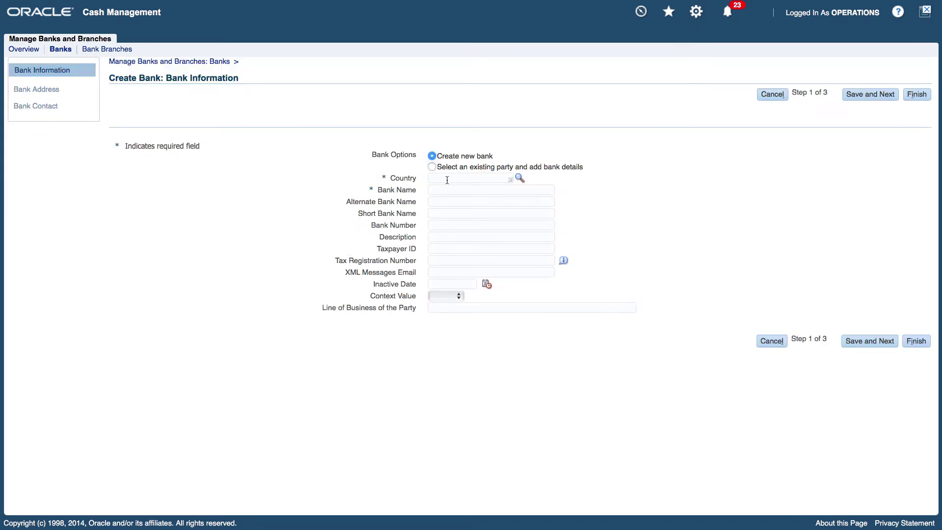
left_click(446, 180)
type("United States")
key("Tab")
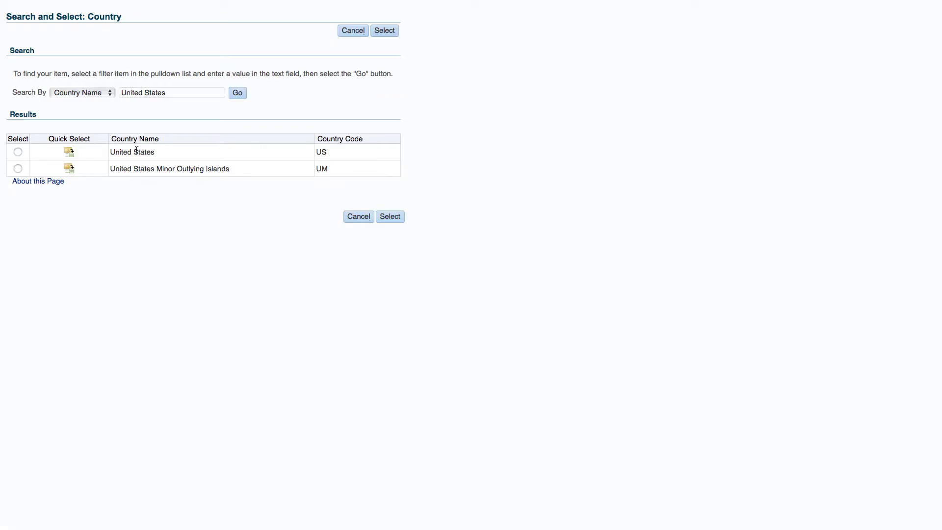
left_click(69, 152)
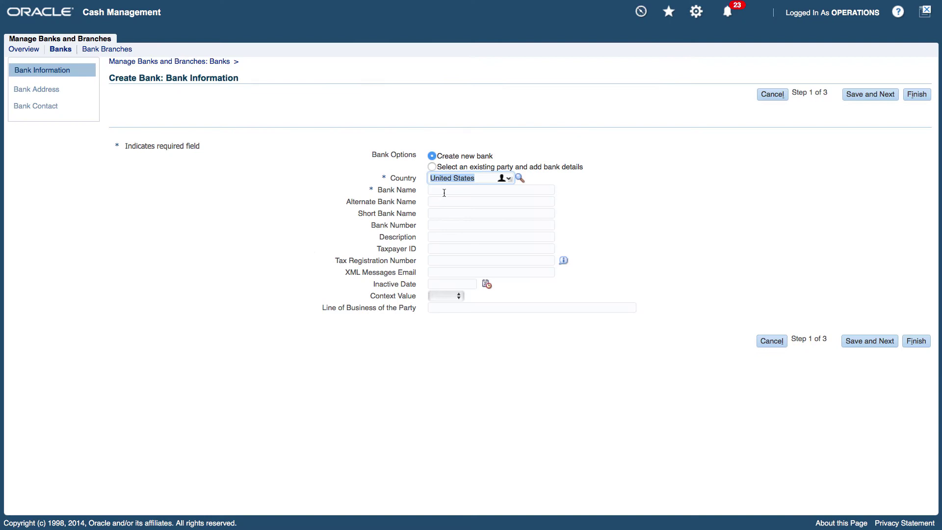
- Name the bank 'Alpha Bank of America' and save to continue to the address step
left_click(439, 188)
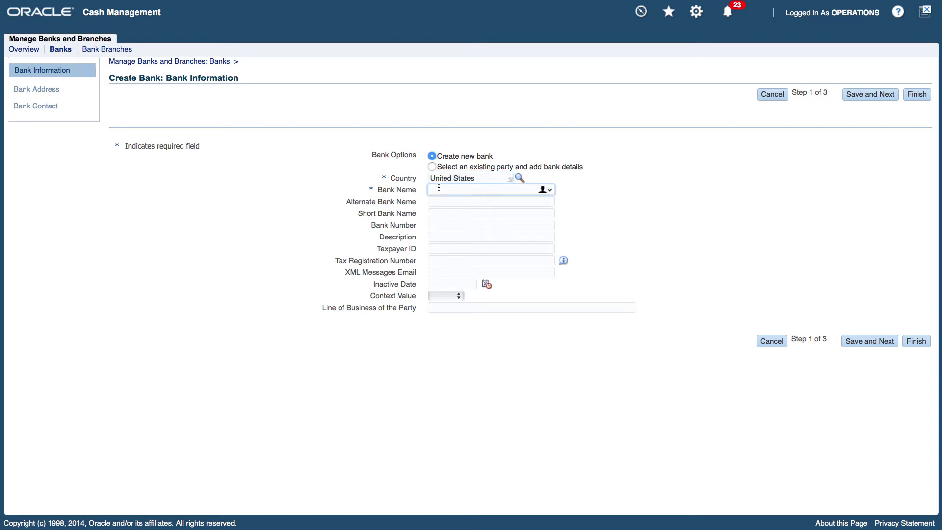
type("Alpha bank of")
key("BackSpace")
key("BackSpace")
key("BackSpace")
key("BackSpace")
key("BackSpace")
key("BackSpace")
key("BackSpace")
key("BackSpace")
type("Bank of America")
left_click(874, 345)
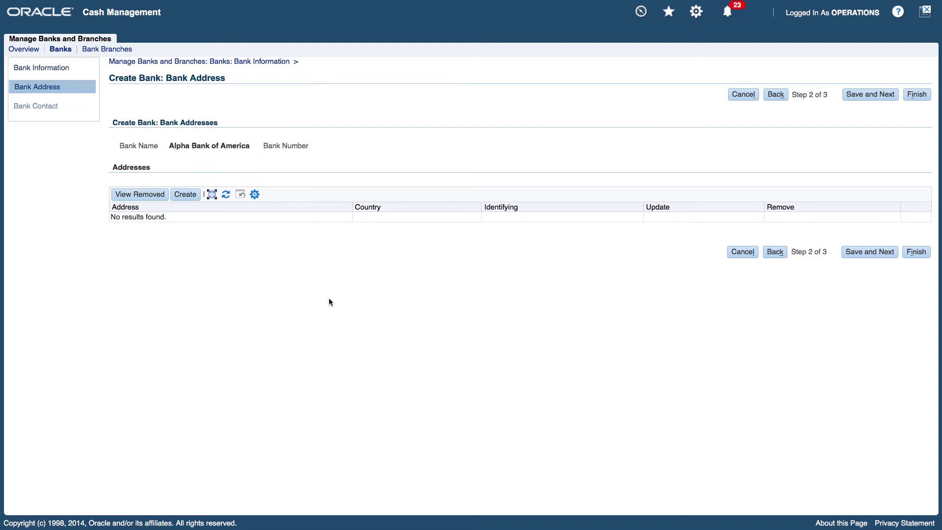
- Finish creating the bank, then search Bank Branches for Alpha Bank of America, finding none
left_click(915, 254)
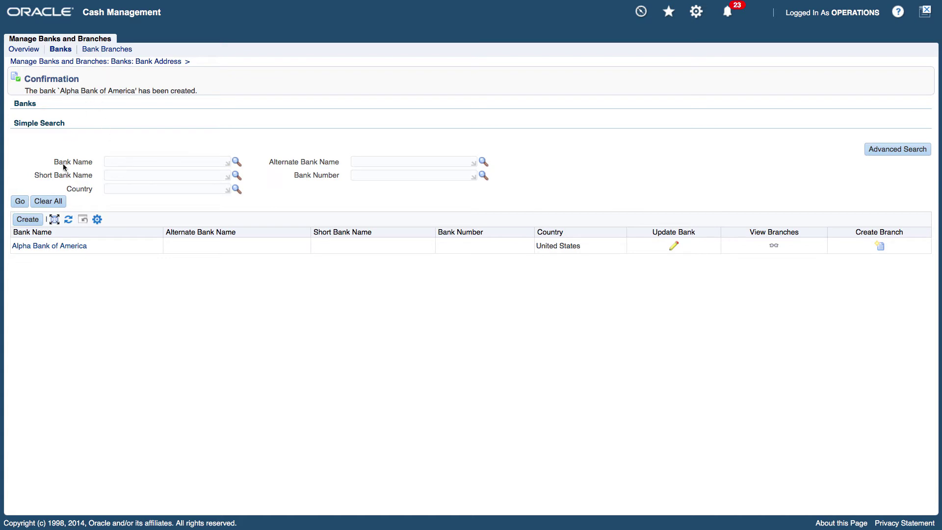
left_click(109, 50)
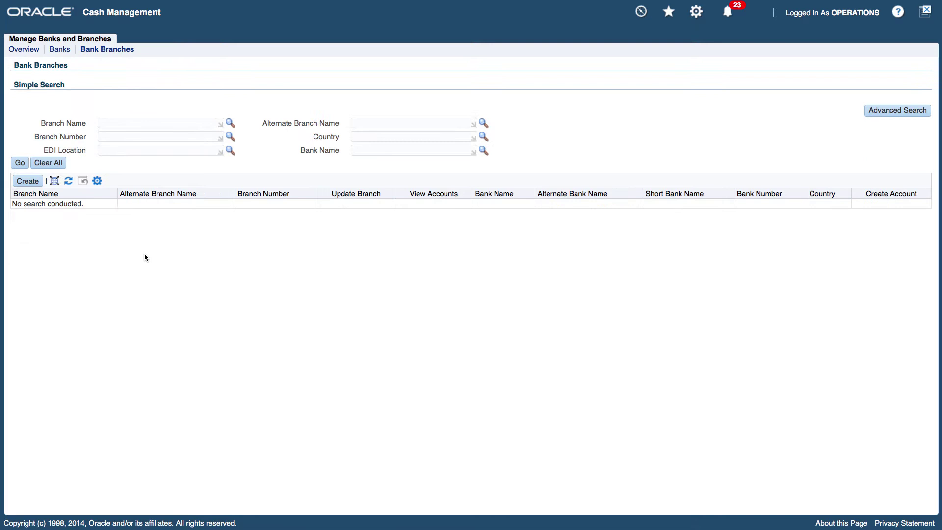
left_click(104, 124)
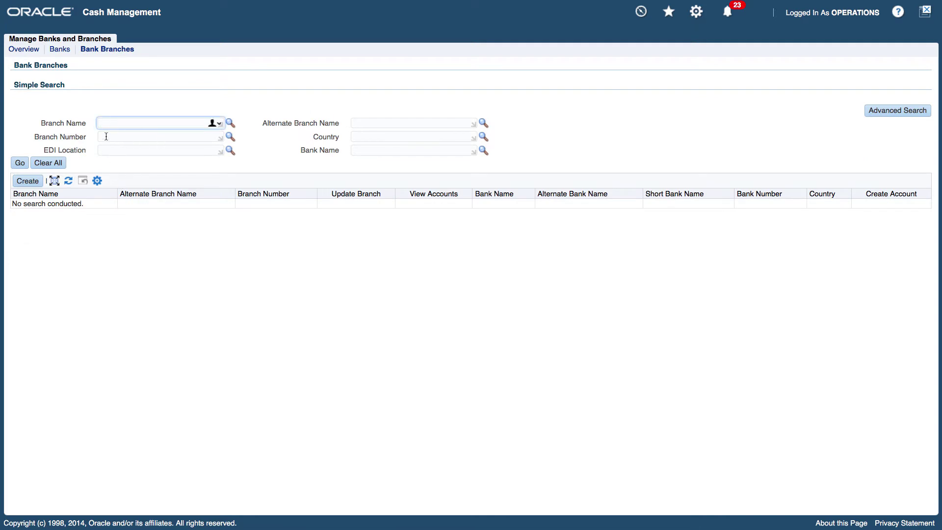
left_click(361, 150)
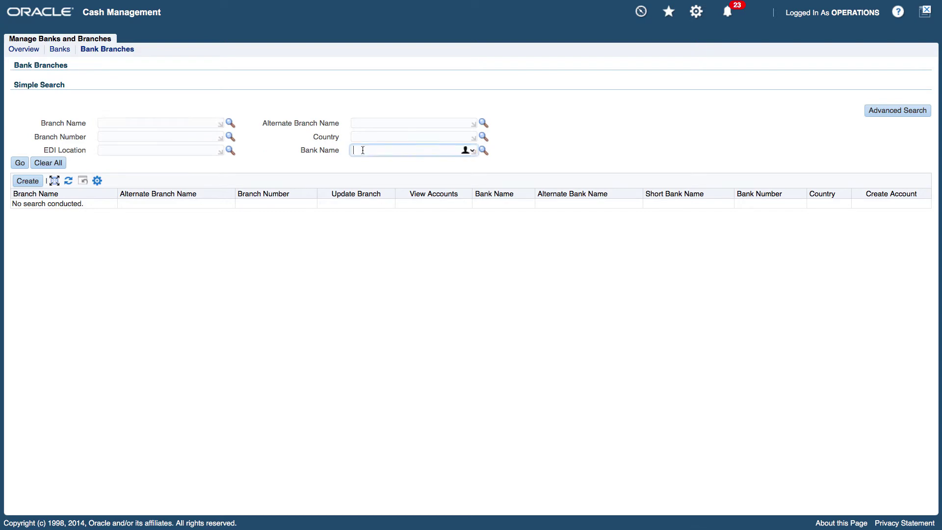
type("Alpha")
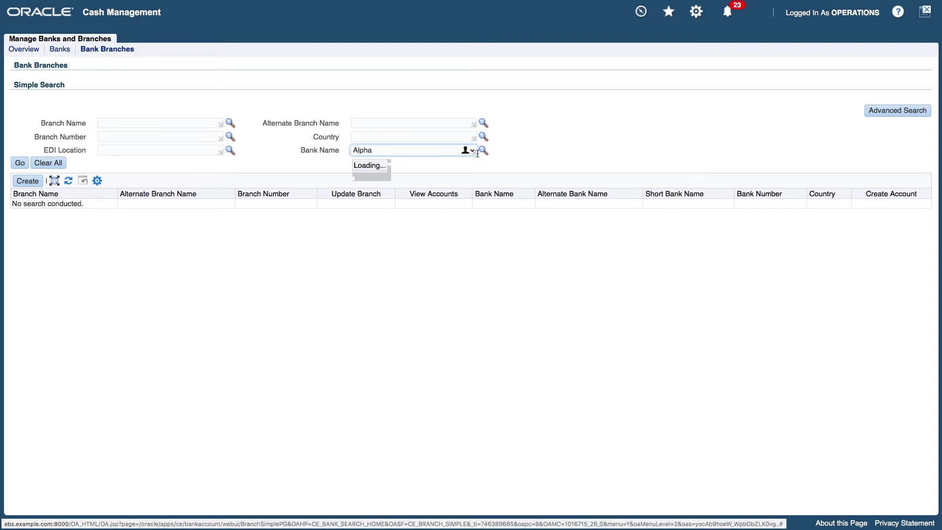
left_click(384, 175)
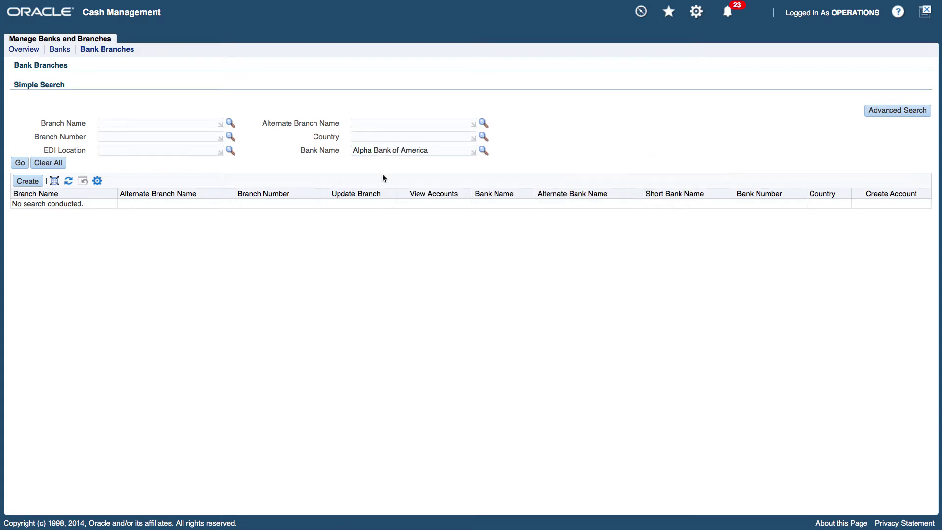
left_click(21, 163)
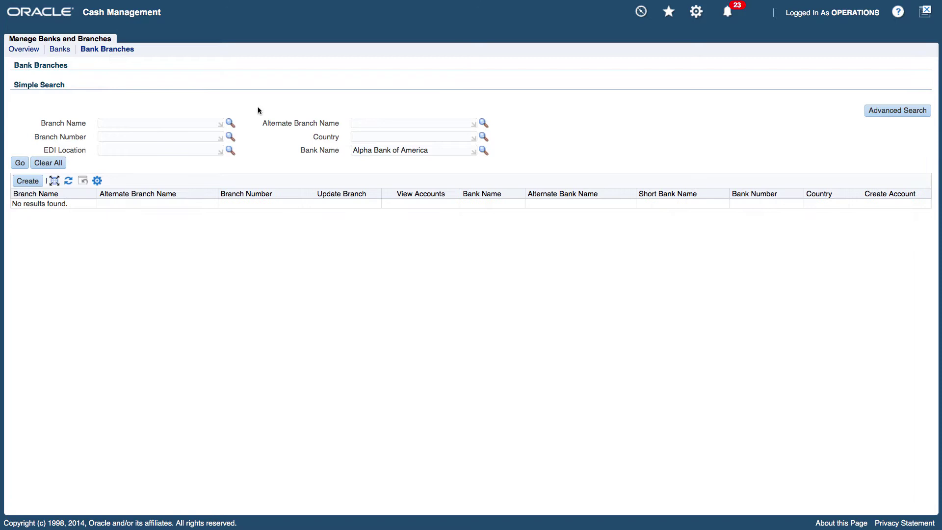
- Create branch 'New York' for Alpha Bank of America in United States
left_click(28, 180)
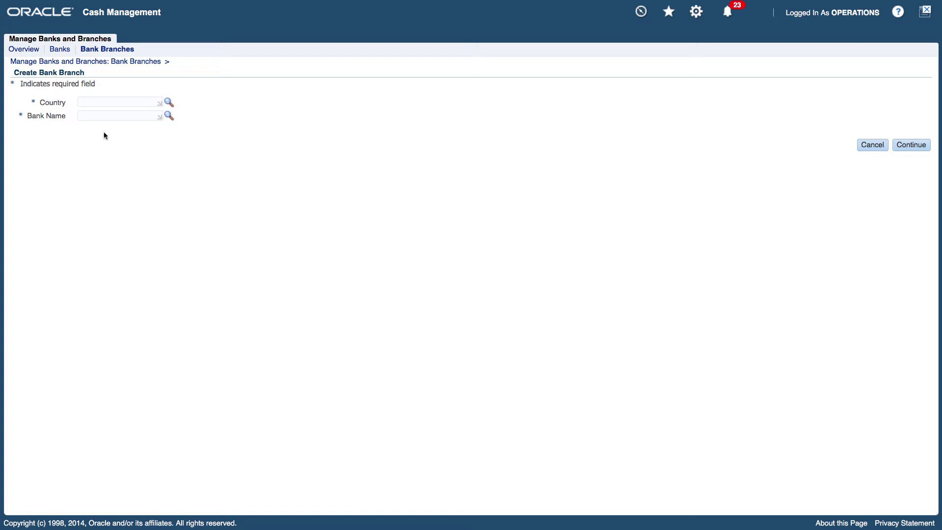
left_click(87, 102)
type("United States")
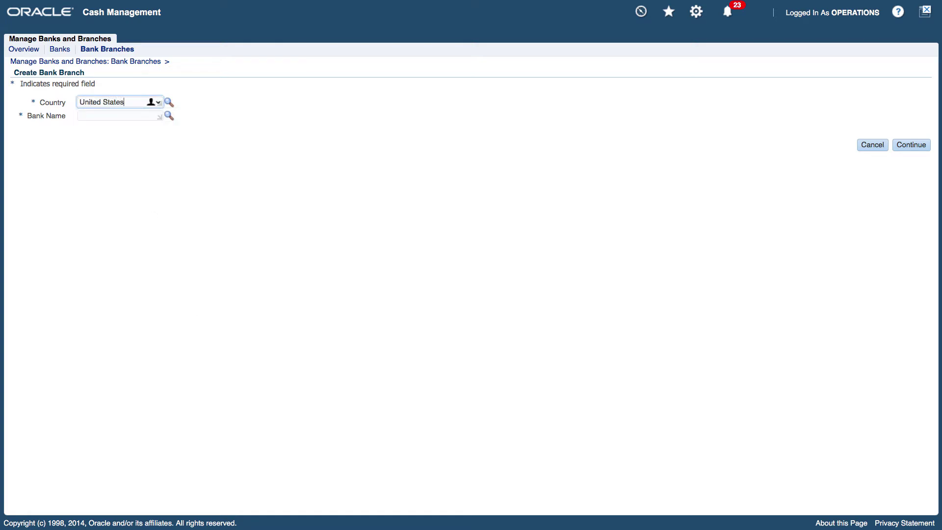
left_click(89, 116)
type("Alpha Ban")
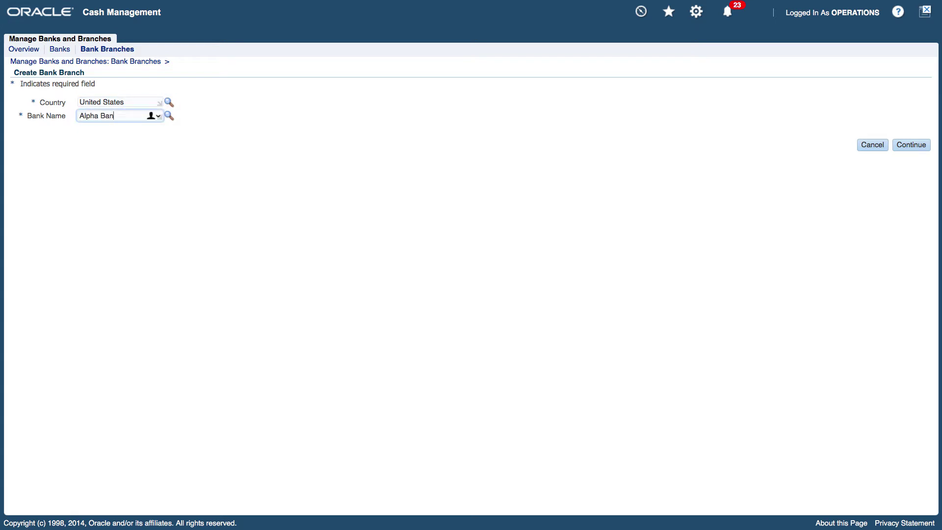
type("k")
key("Tab")
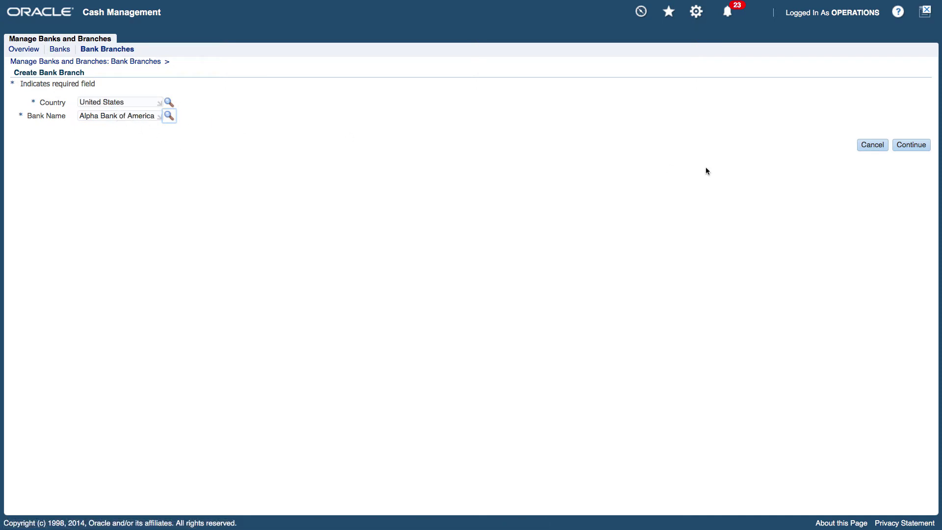
left_click(914, 148)
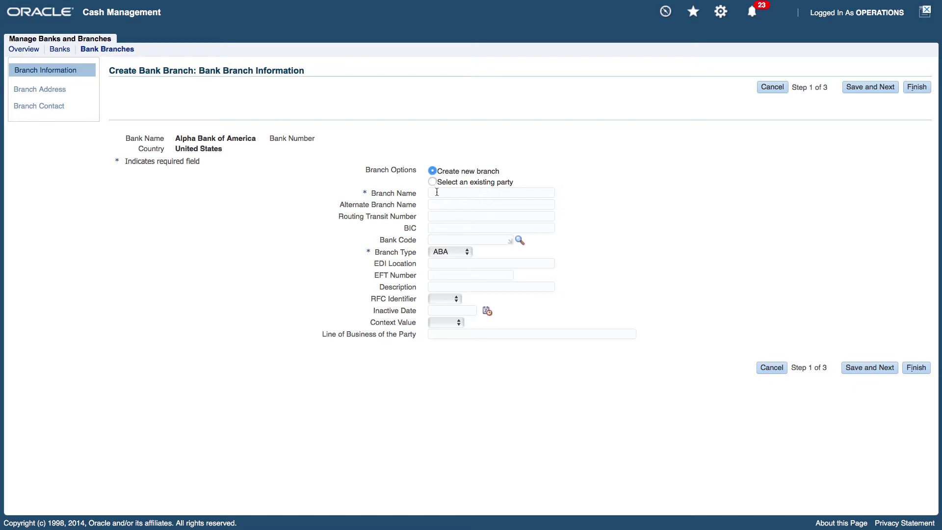
left_click(436, 193)
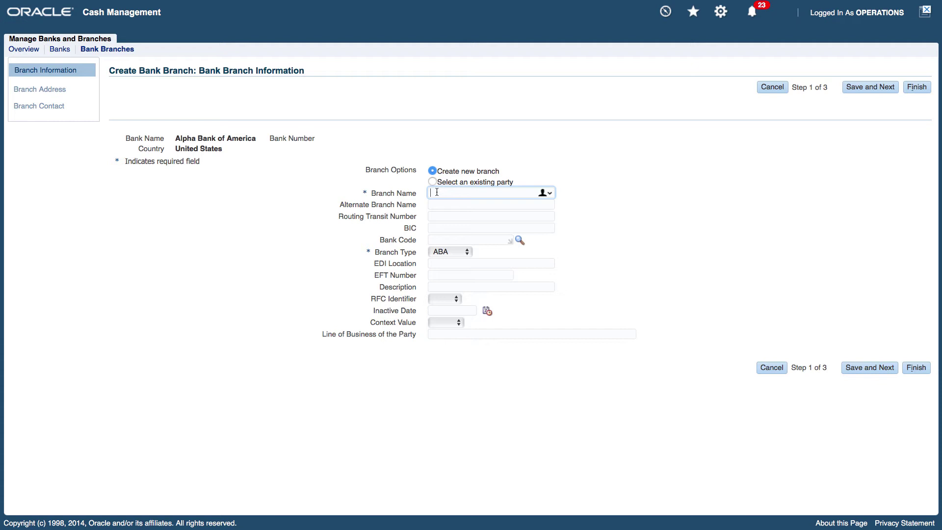
type("New York")
left_click(916, 369)
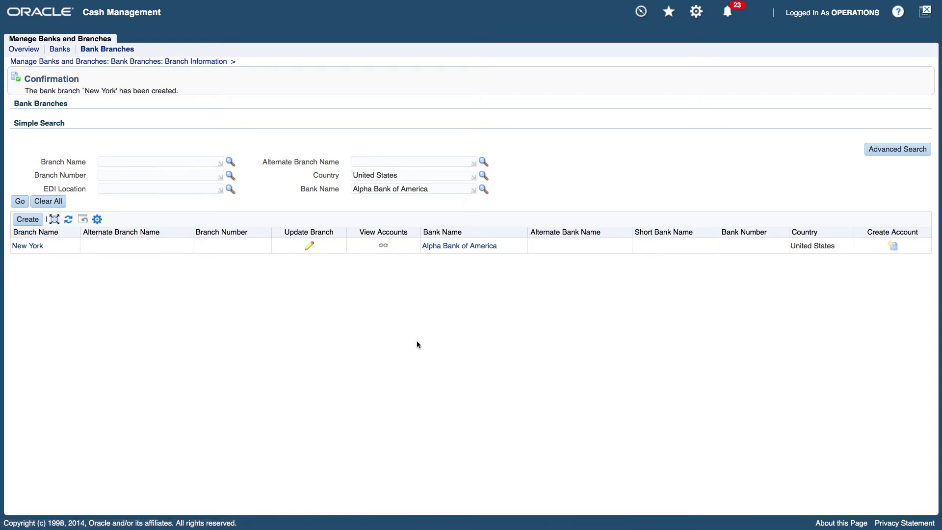
- Start a New York branch account owned by Vision Operations for Payables and Receivables use
left_click(894, 246)
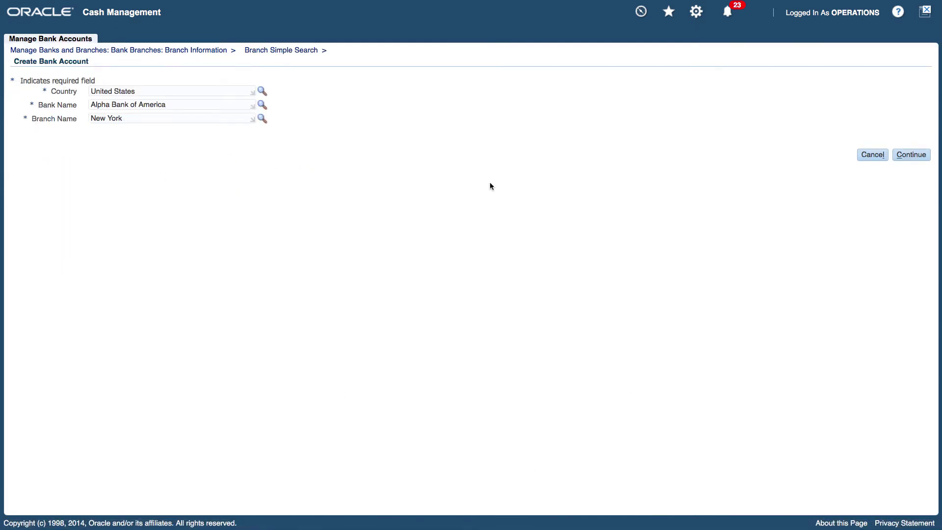
left_click(911, 154)
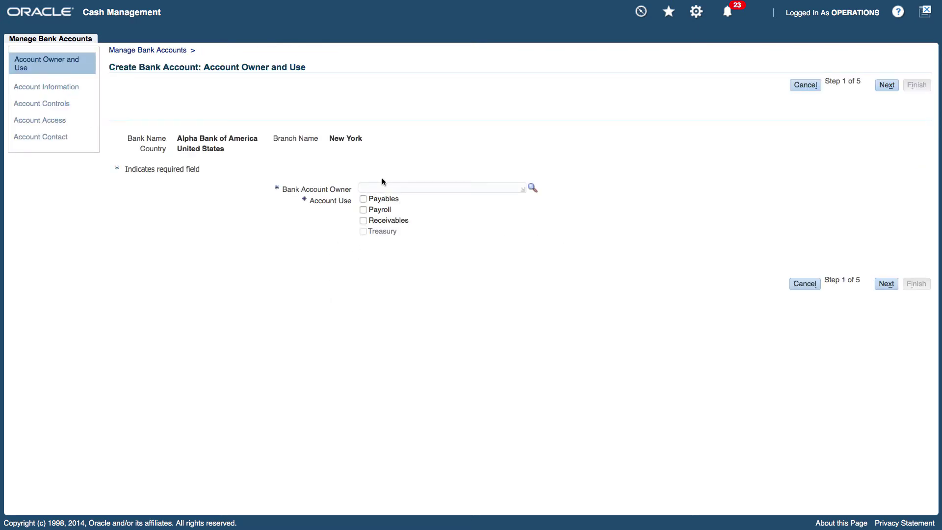
left_click(378, 186)
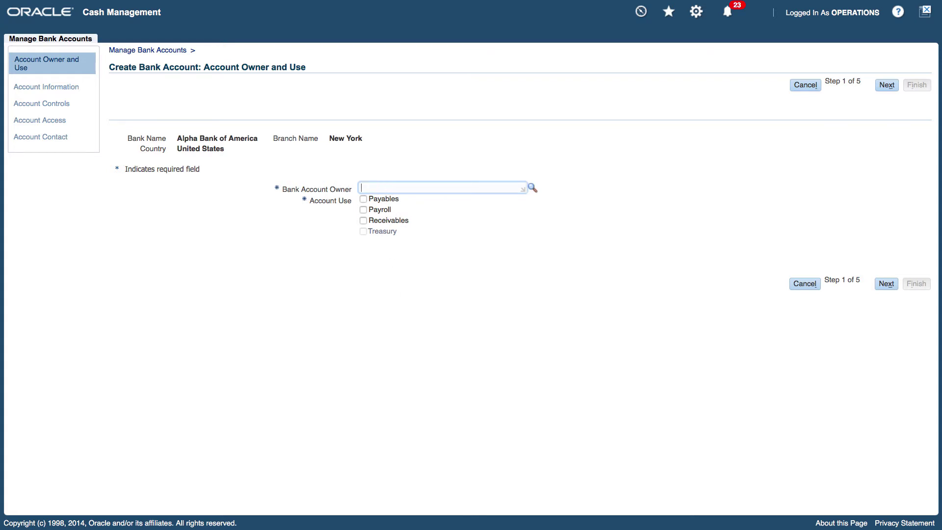
type("Vision Op")
key("Tab")
left_click(364, 199)
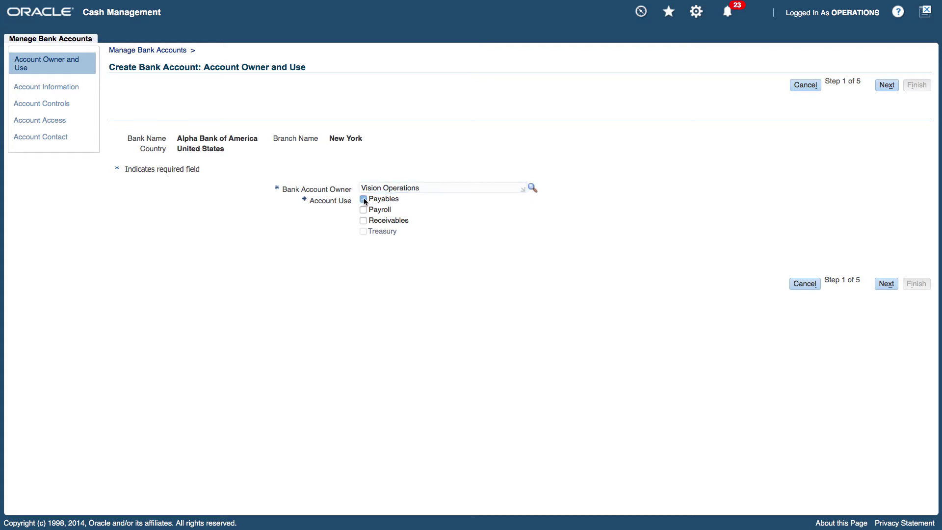
left_click(371, 221)
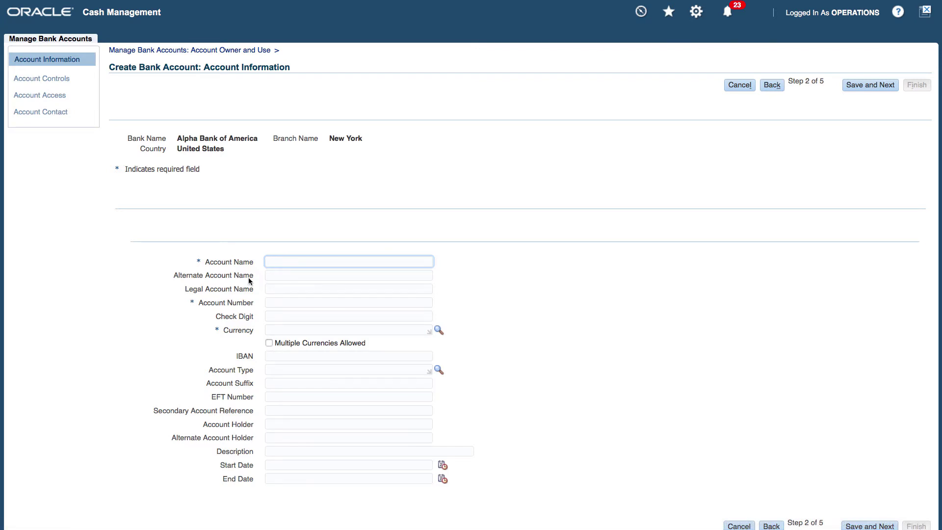
- Name the account ALPHA DISBURSEMENTS AND DEPOSITS, number ALPHA, currency USD, multiple currencies allowed
type("ALPHA DISBURSEMENTS AND DE")
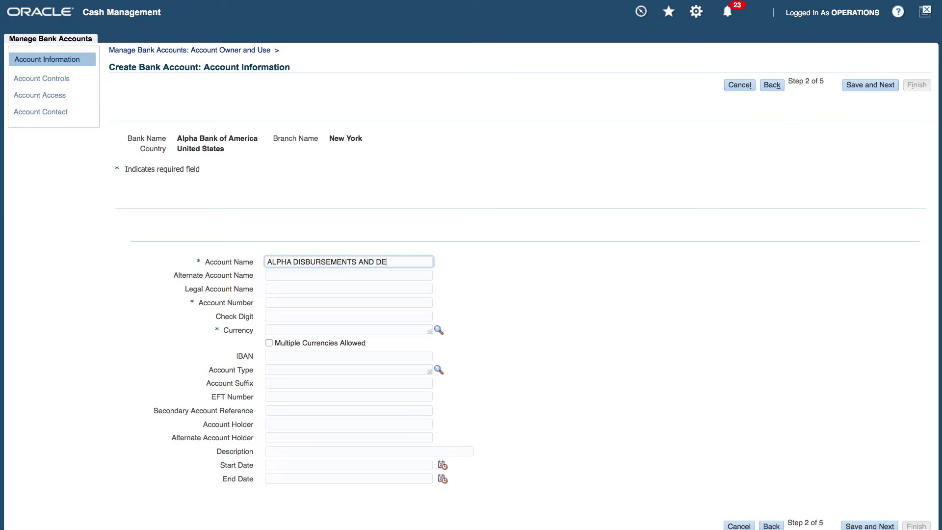
type("POSITS")
left_click(273, 301)
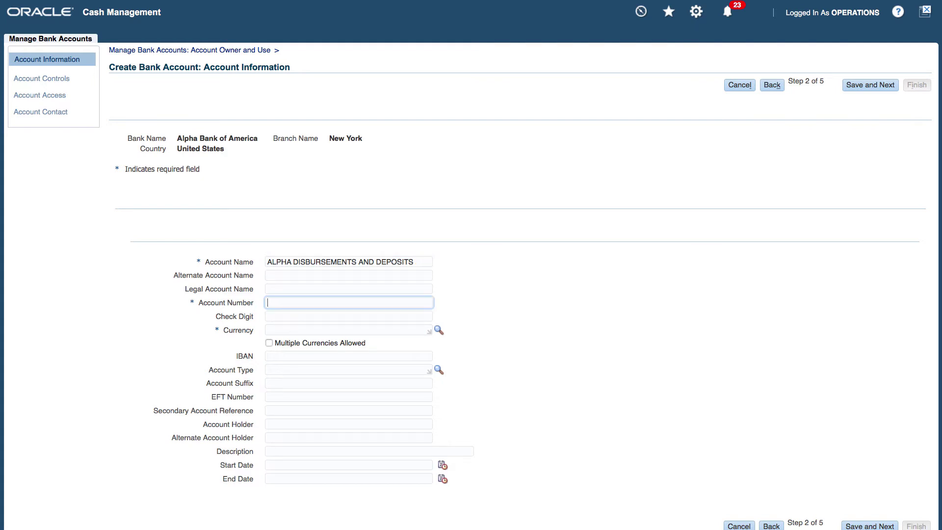
type("ALPHA")
left_click(289, 330)
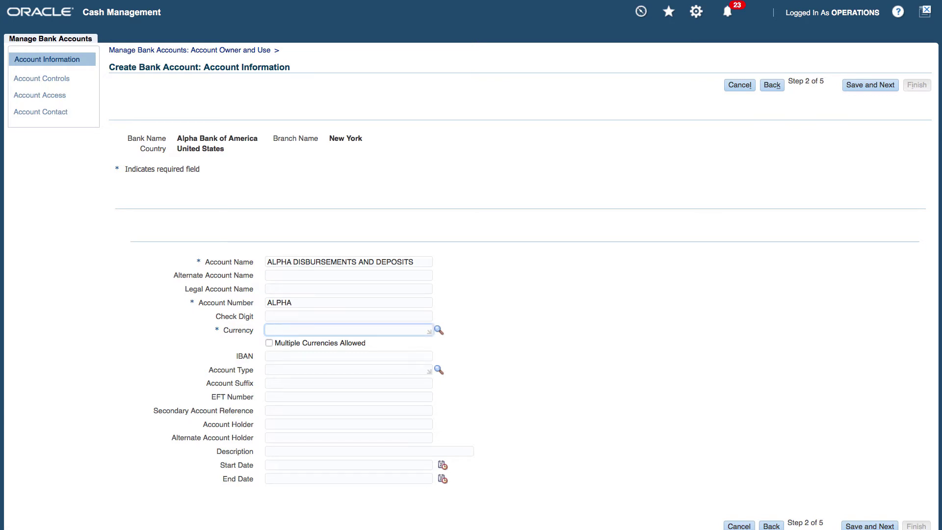
type("USD")
left_click(274, 352)
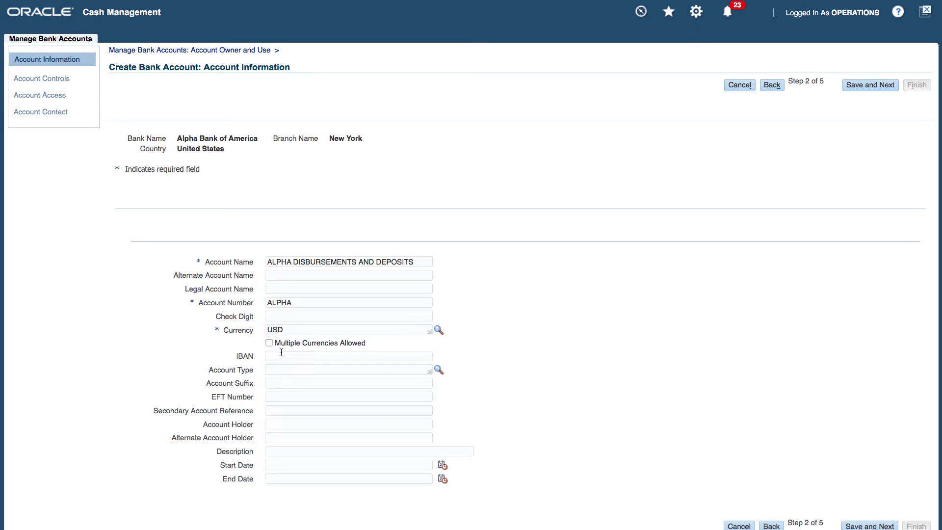
left_click(269, 342)
left_click(335, 479)
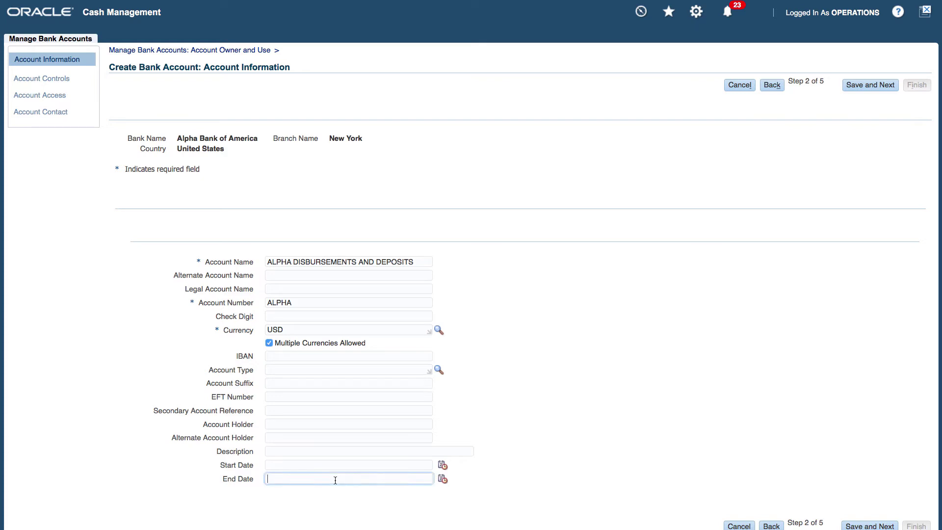
- Describe it as 'Cash Disbursement and Deposit Account' and save to continue to controls
left_click(281, 451)
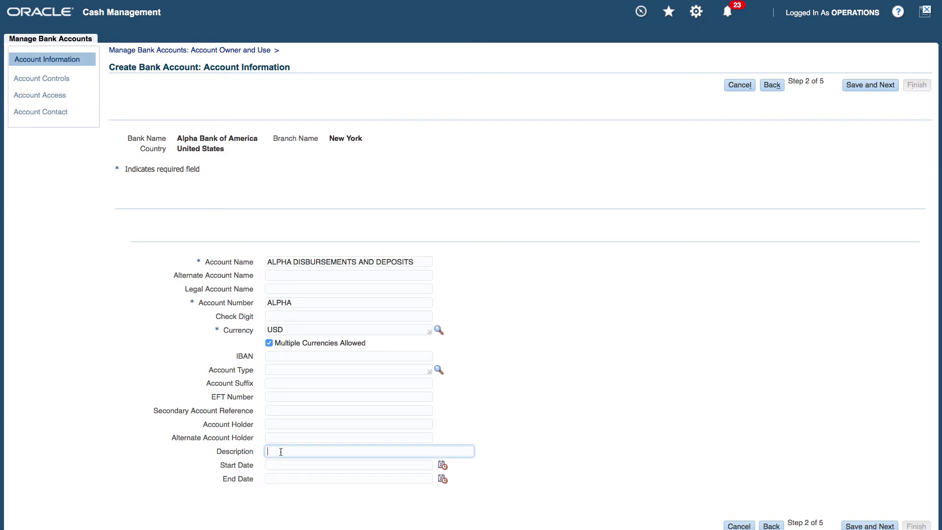
type("Cash Disbursement and Deposit Account")
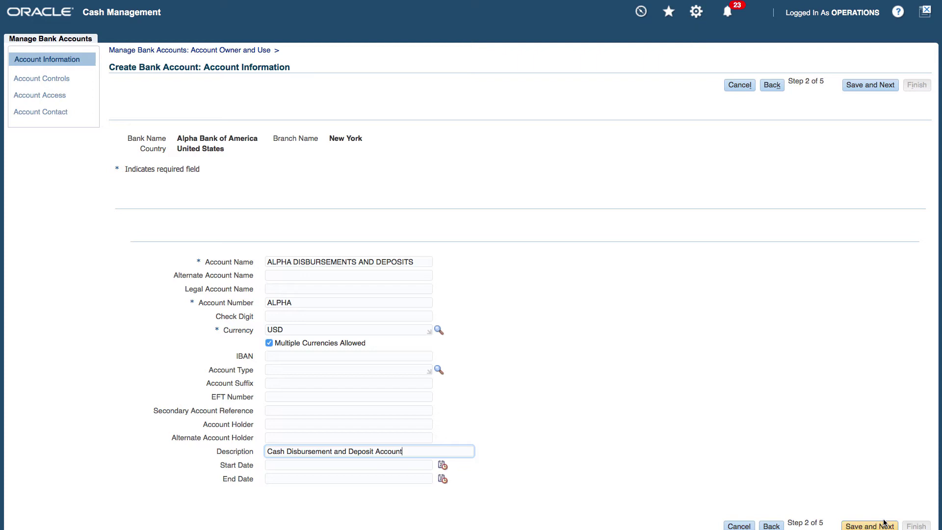
left_click(863, 90)
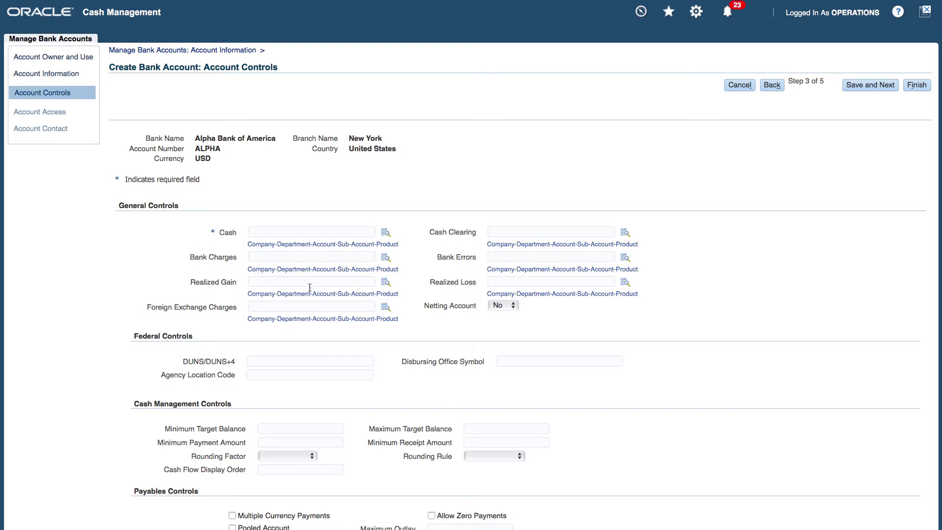
left_click(265, 232)
type("0")
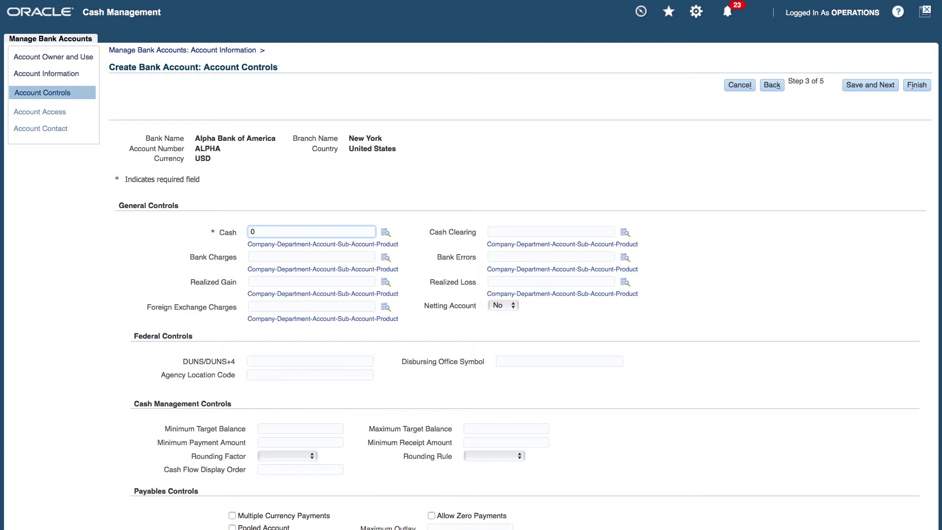
key("BackSpace")
type("50-000-1110-0000-000")
left_click_drag(325, 231, 234, 230)
key("ctrl+c")
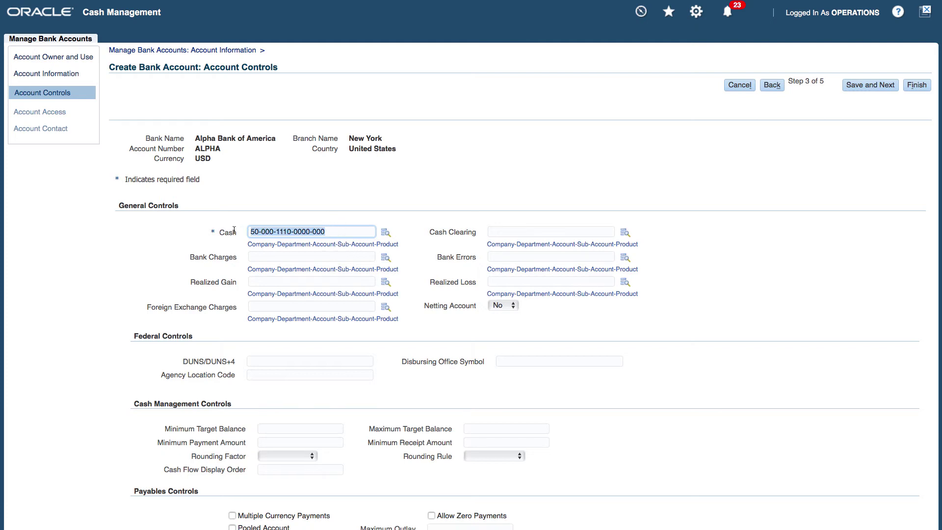
left_click(265, 256)
key("ctrl+v")
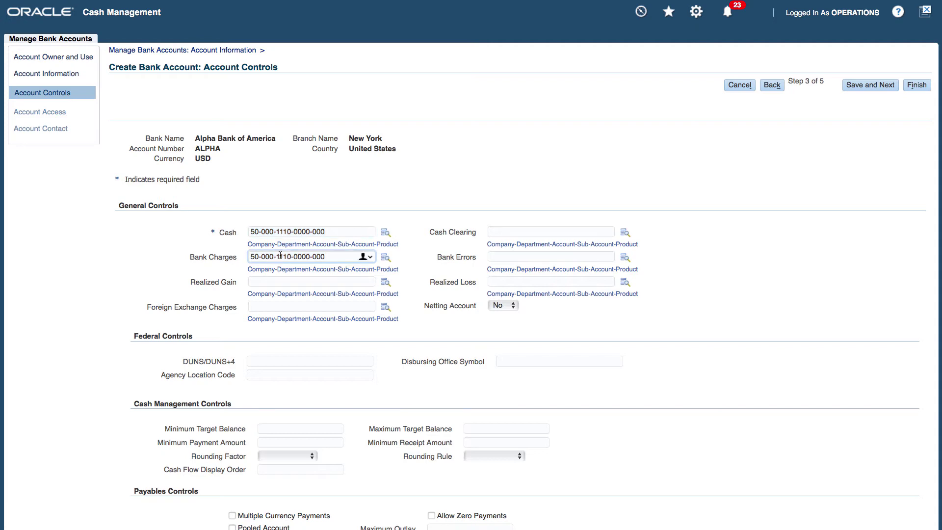
left_click(287, 256)
left_click_drag(274, 256, 262, 256)
type("720")
left_click_drag(276, 256, 291, 257)
type("7870")
left_click(502, 230)
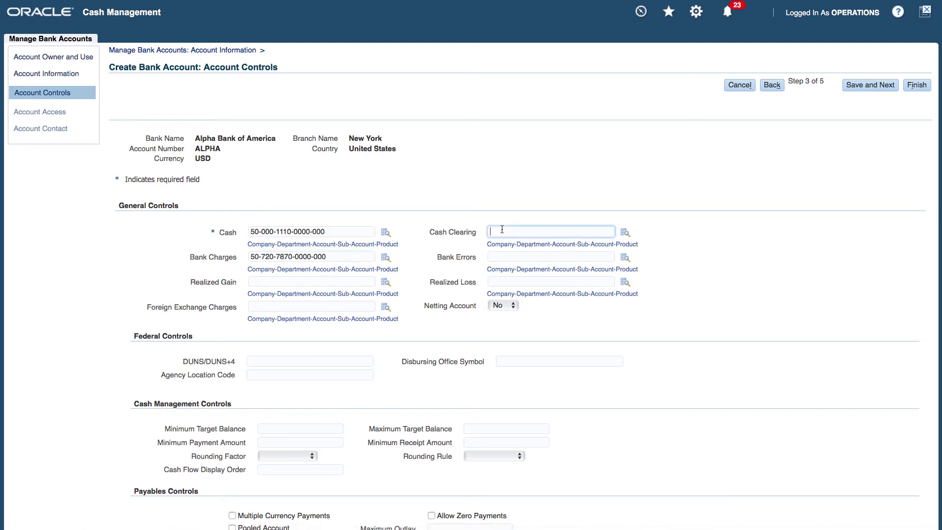
key("ctrl+v")
left_click_drag(531, 233, 520, 232)
type("250")
left_click(336, 256)
left_click_drag(337, 256, 235, 255)
key("super+c")
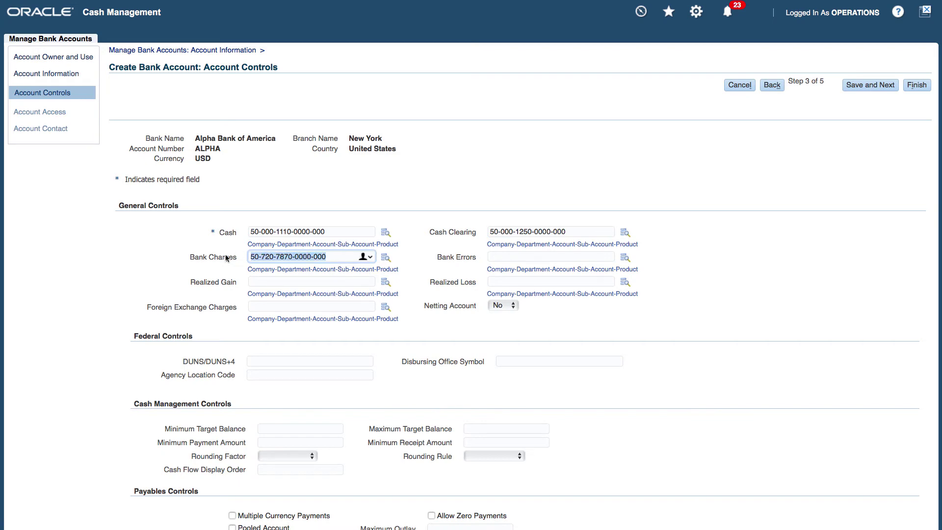
left_click(498, 257)
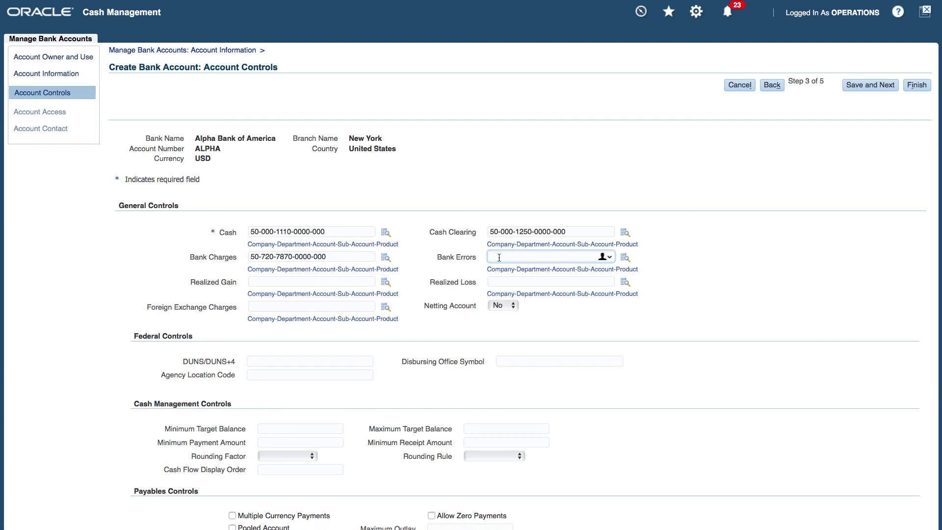
key("super+v")
scroll(566, 403, "down", 3)
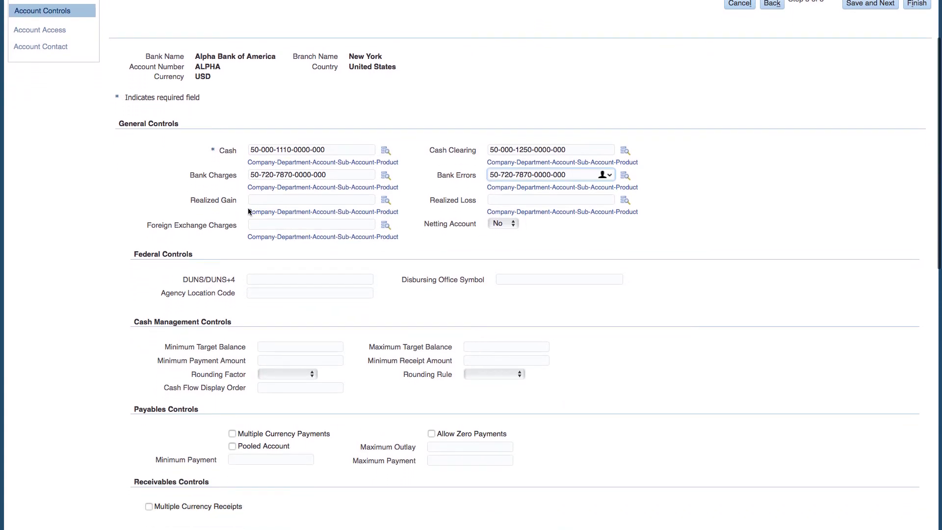
- Allow multi-currency and zero payments with minimum 5, maximum outlay 1000000, maximum payment 200000
scroll(479, 294, "down", 5)
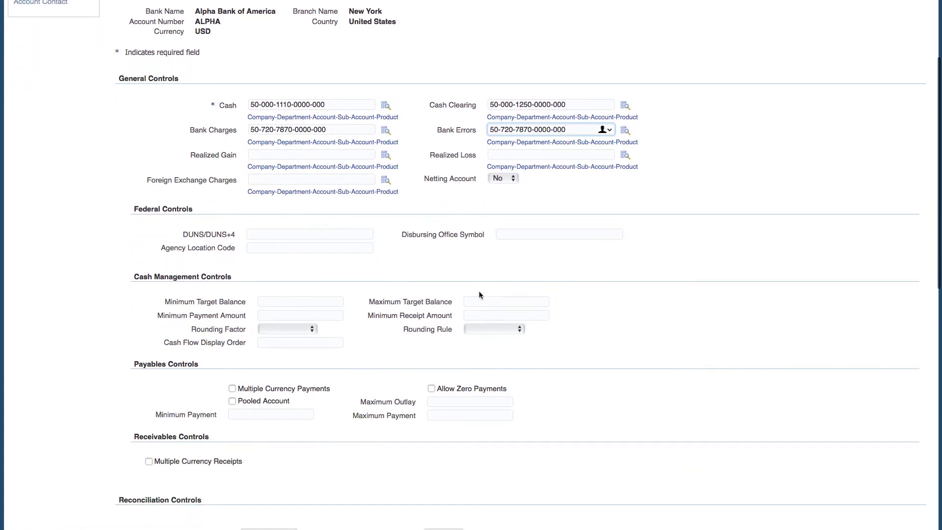
scroll(480, 295, "down", 1)
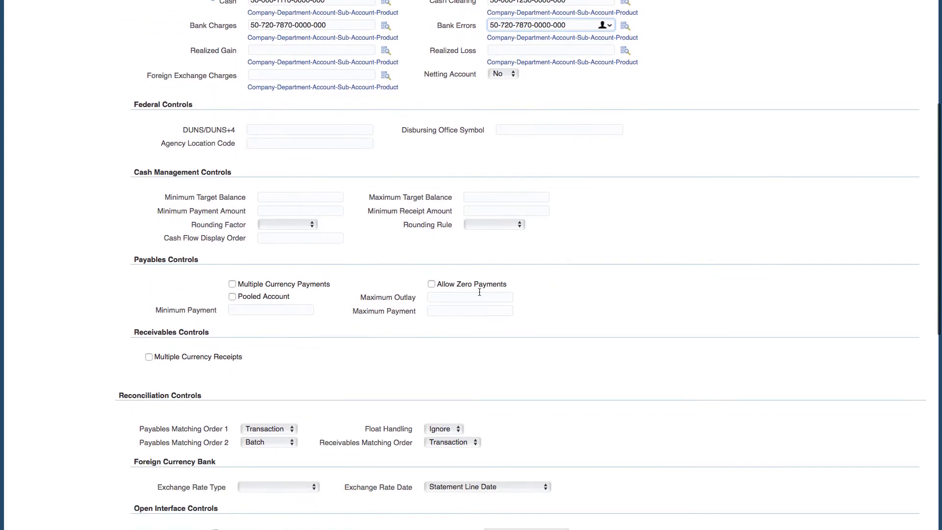
scroll(479, 291, "down", 2)
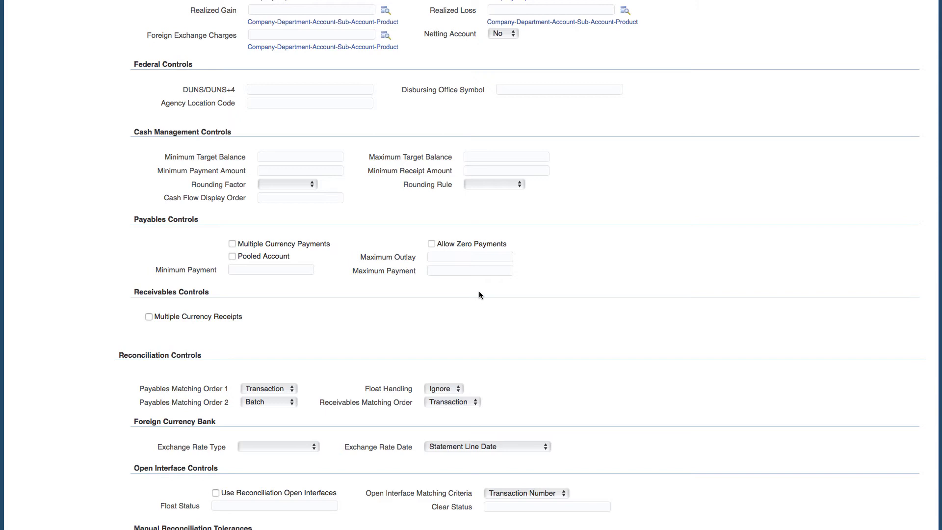
left_click(232, 245)
left_click(276, 271)
type("5")
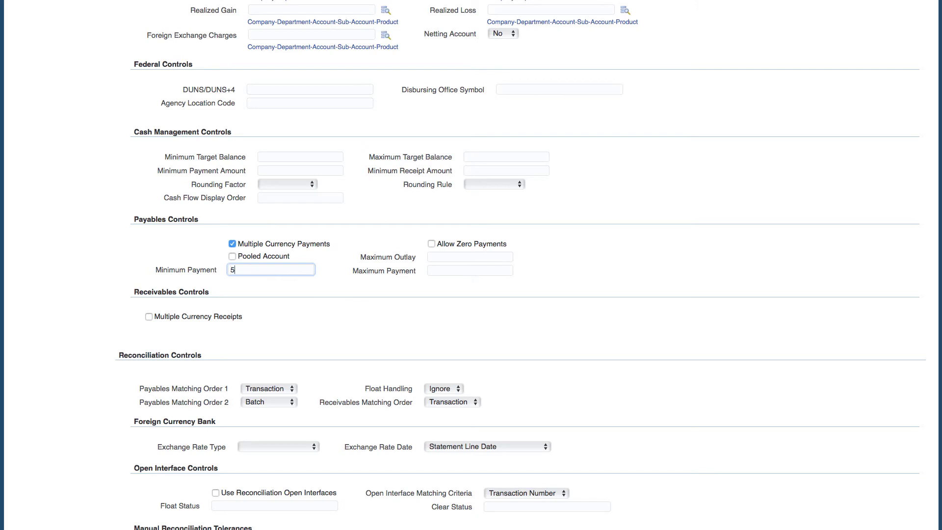
left_click(431, 244)
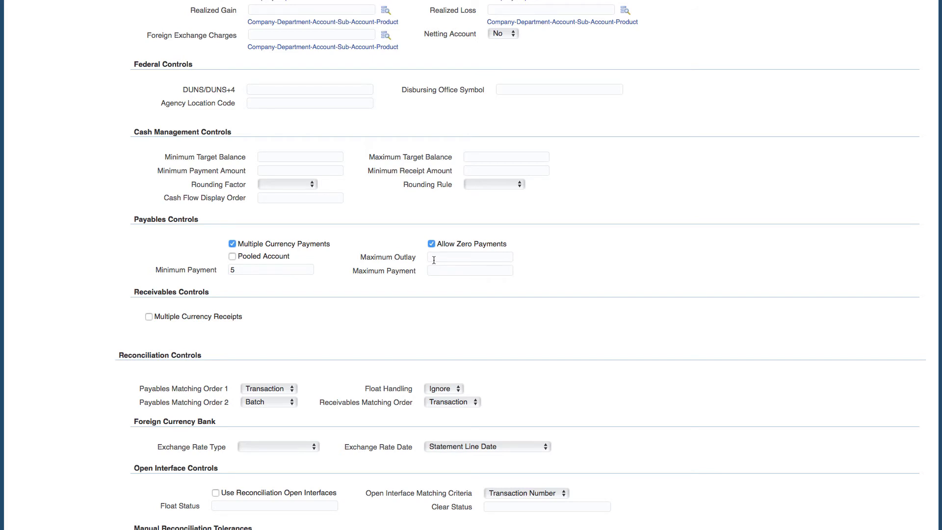
left_click(433, 257)
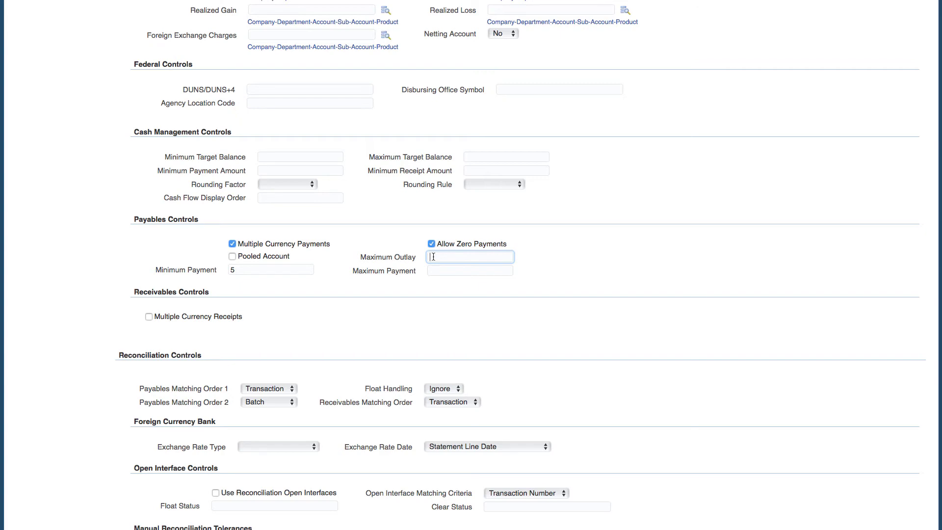
type("10000000")
key("BackSpace")
left_click(438, 271)
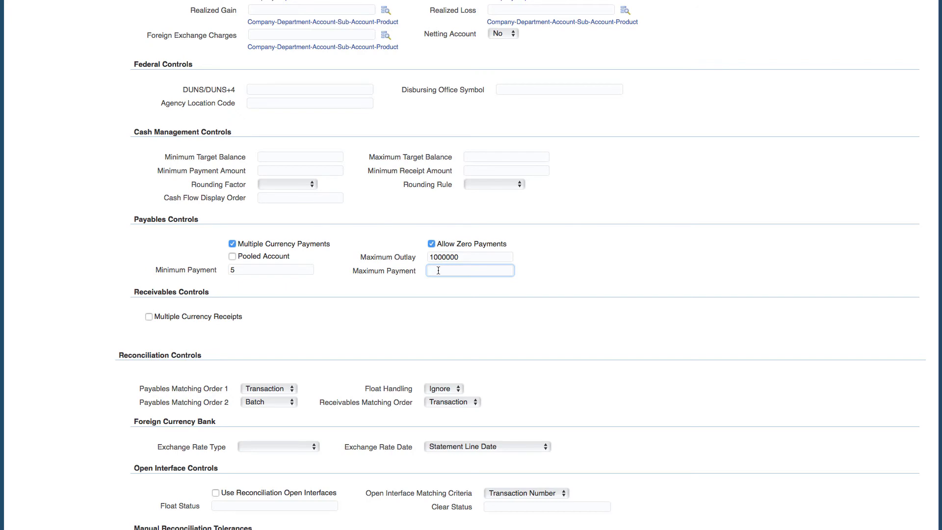
type("200000")
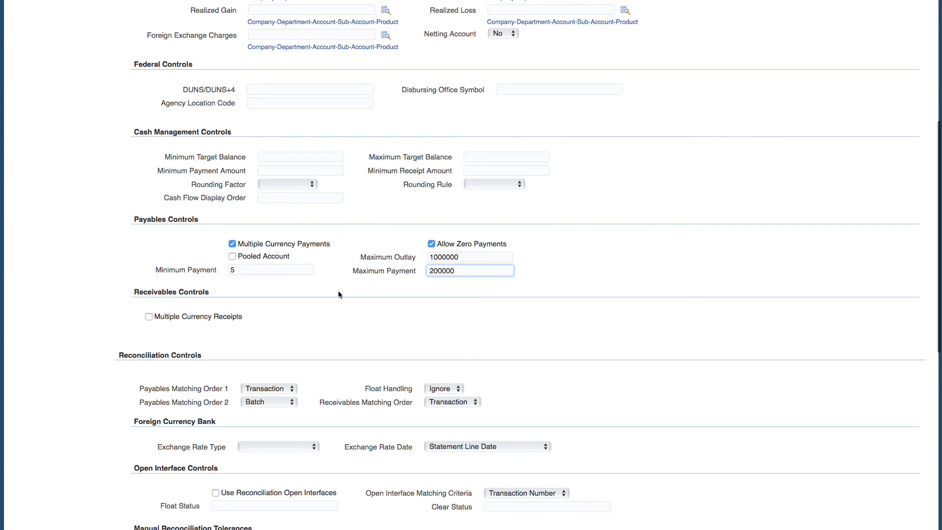
- Allow multiple-currency receipts in the Receivables controls
scroll(339, 293, "down", 4)
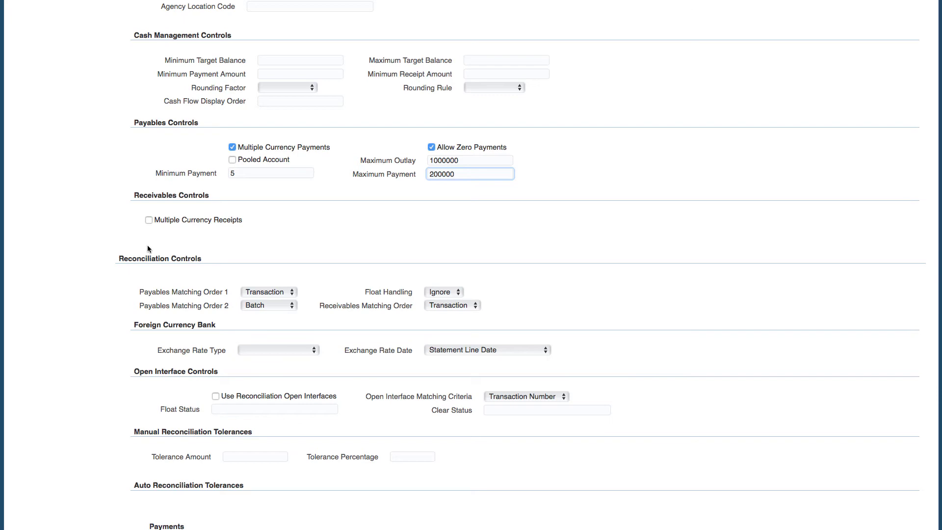
left_click(148, 220)
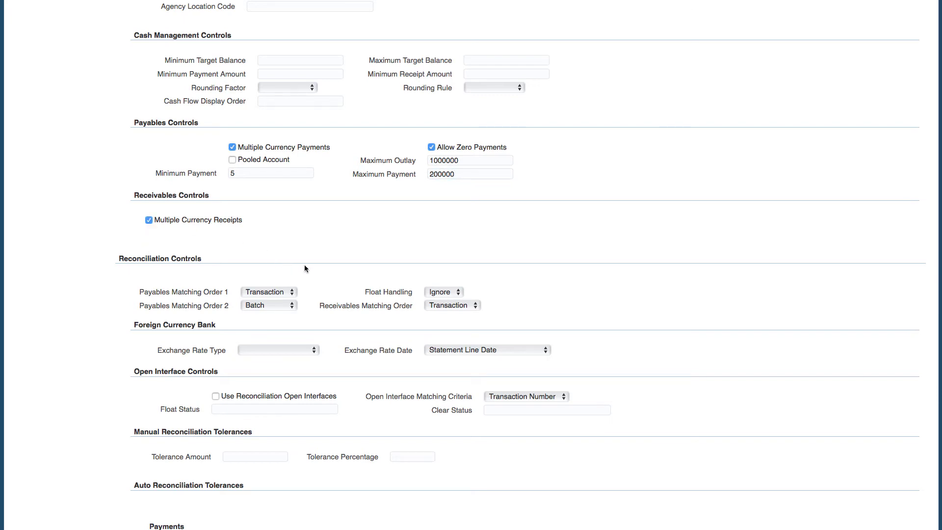
scroll(342, 273, "down", 4)
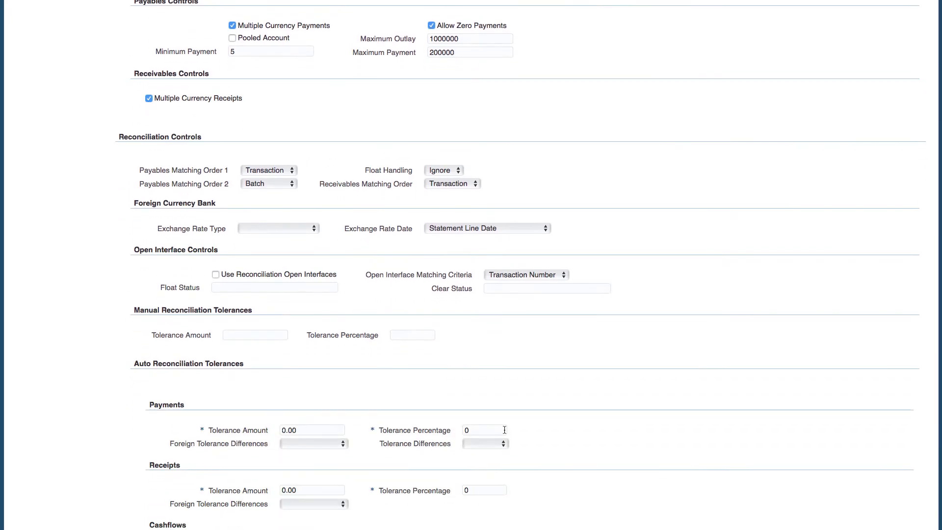
scroll(504, 430, "down", 3)
scroll(504, 430, "down", 2)
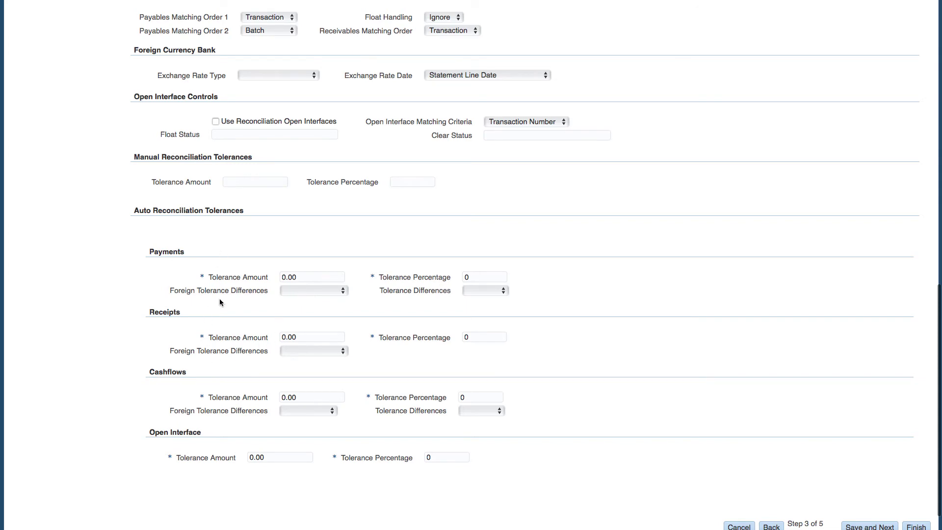
scroll(266, 243, "up", 4)
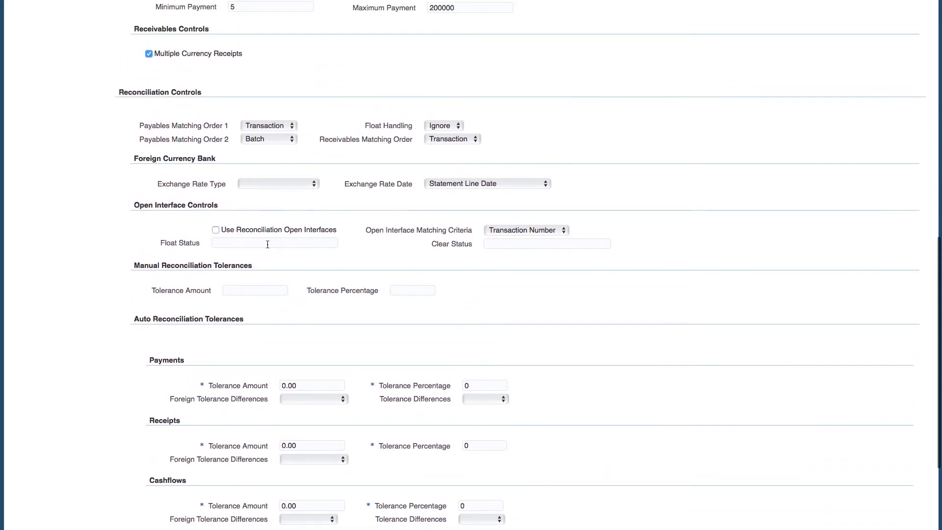
scroll(268, 243, "up", 6)
scroll(268, 243, "up", 8)
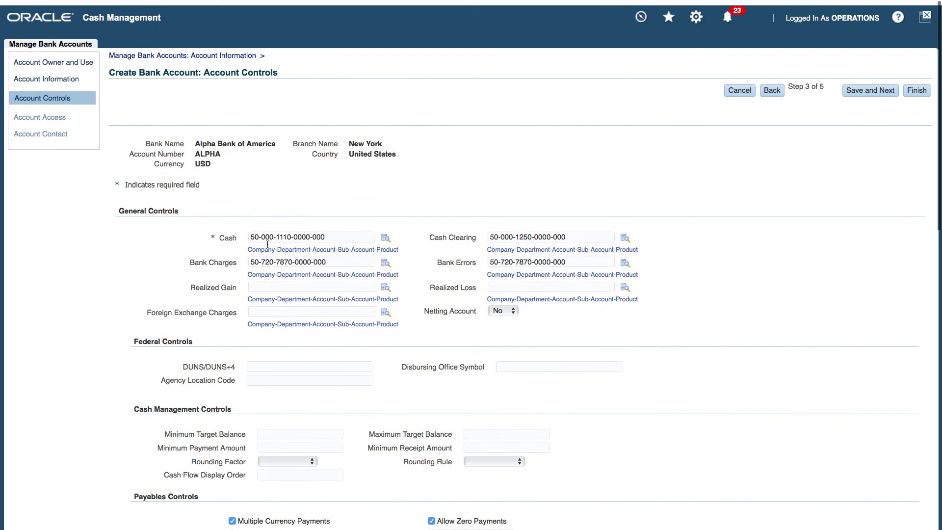
- Save account controls and grant Vision Operations access for Payables and Receivables use
left_click(875, 87)
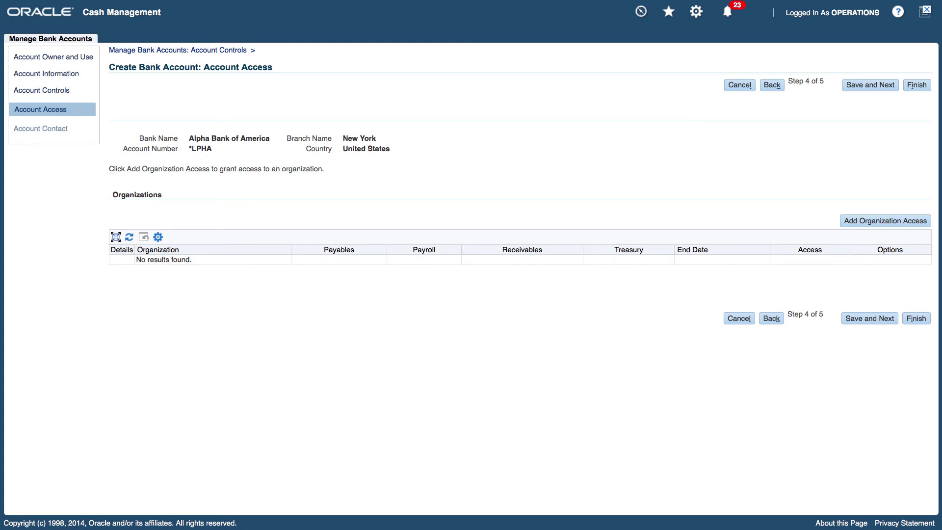
left_click(873, 223)
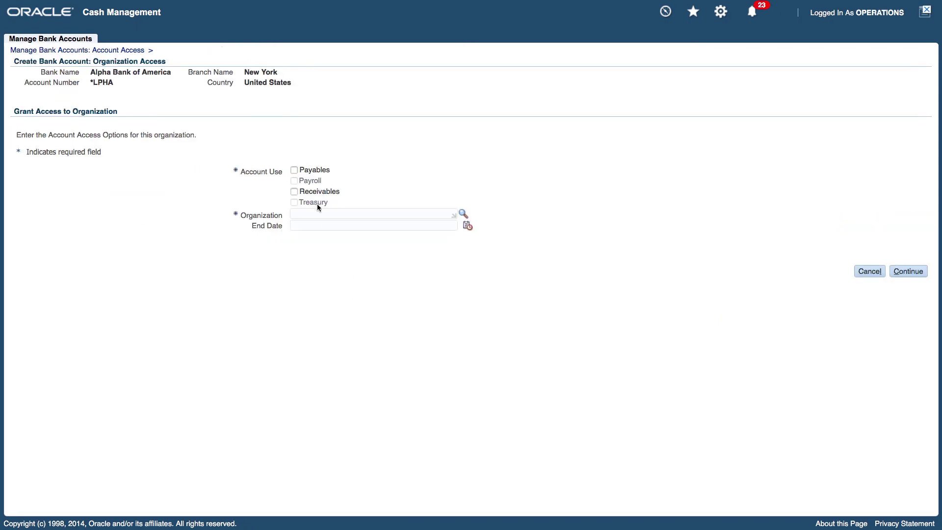
left_click(295, 170)
left_click(294, 192)
left_click(295, 212)
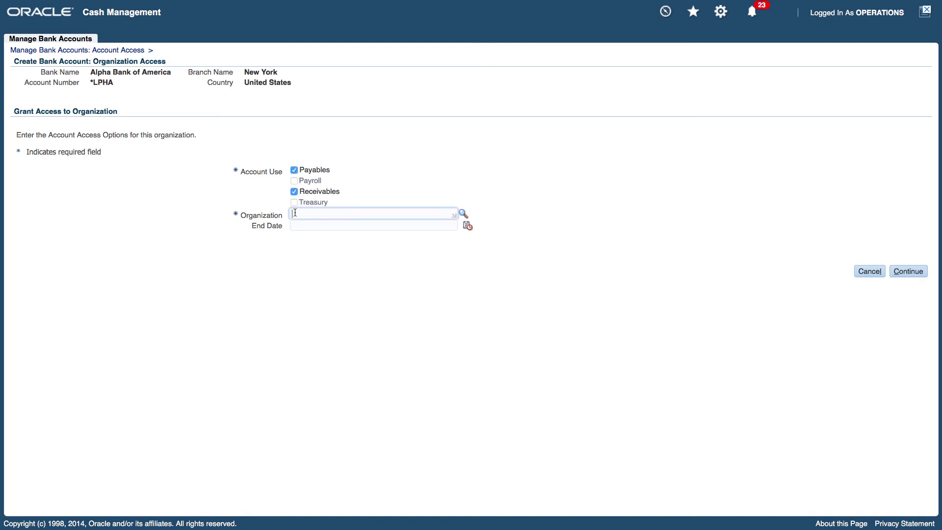
type("Vision Operations")
left_click(321, 227)
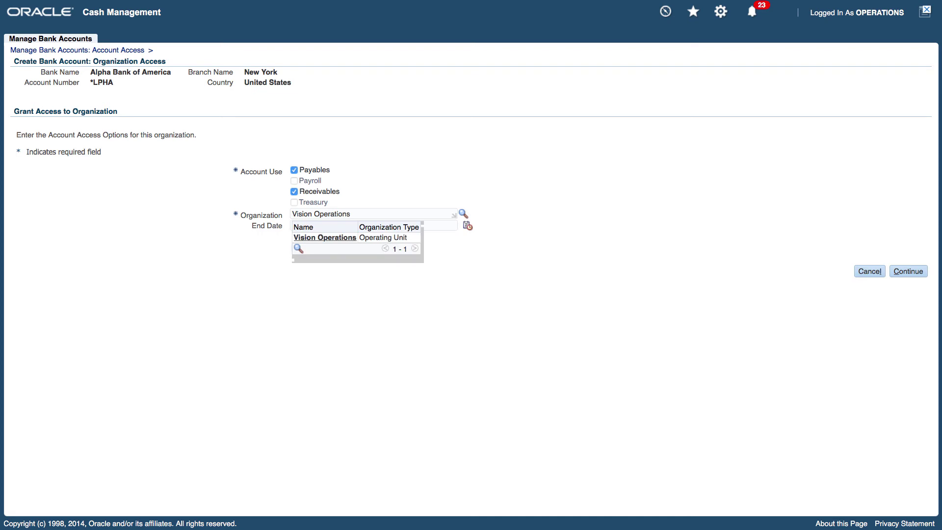
left_click(335, 238)
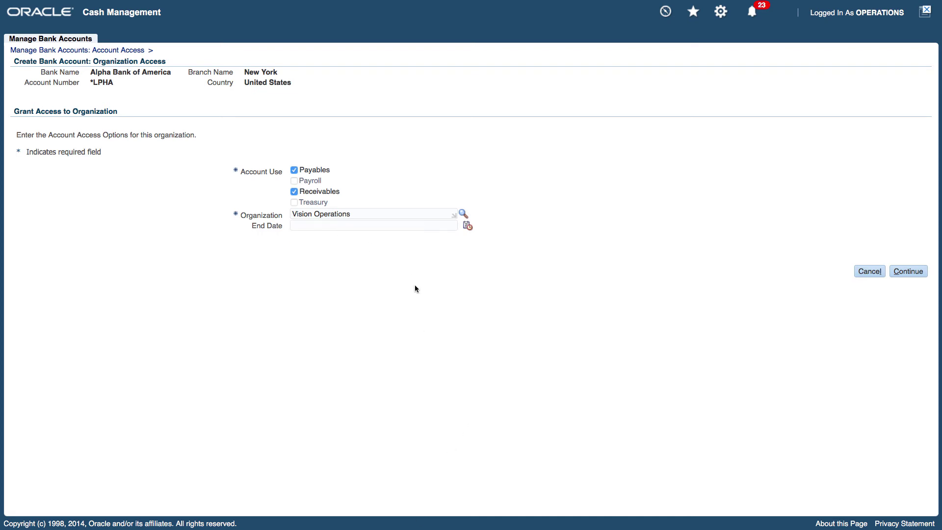
left_click(907, 272)
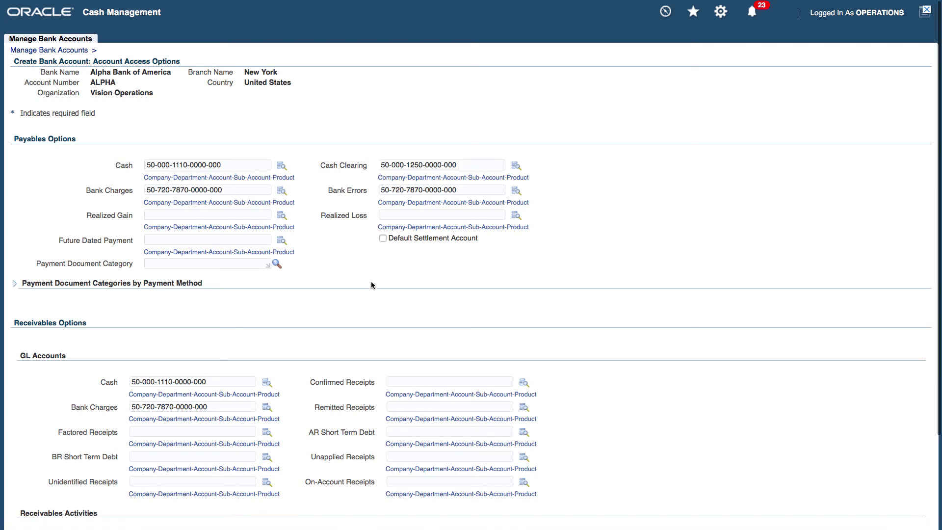
scroll(371, 284, "down", 3)
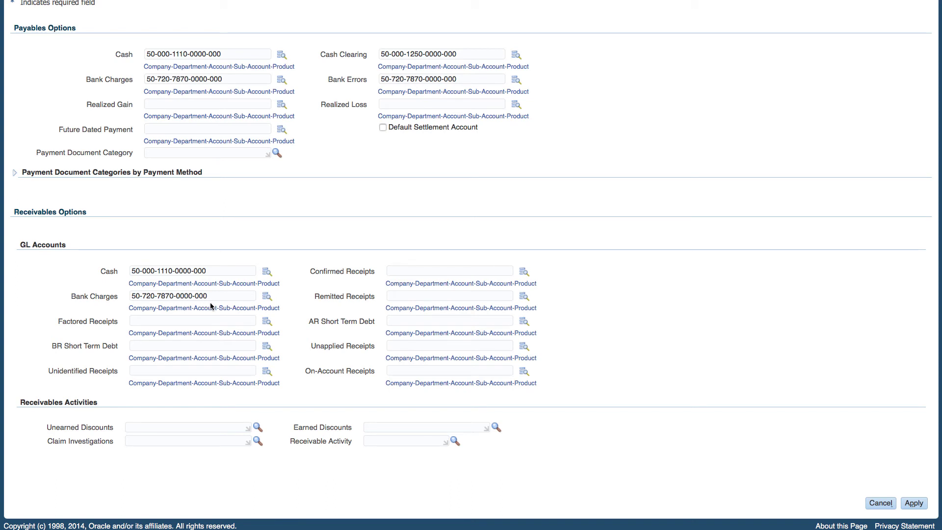
left_click(145, 372)
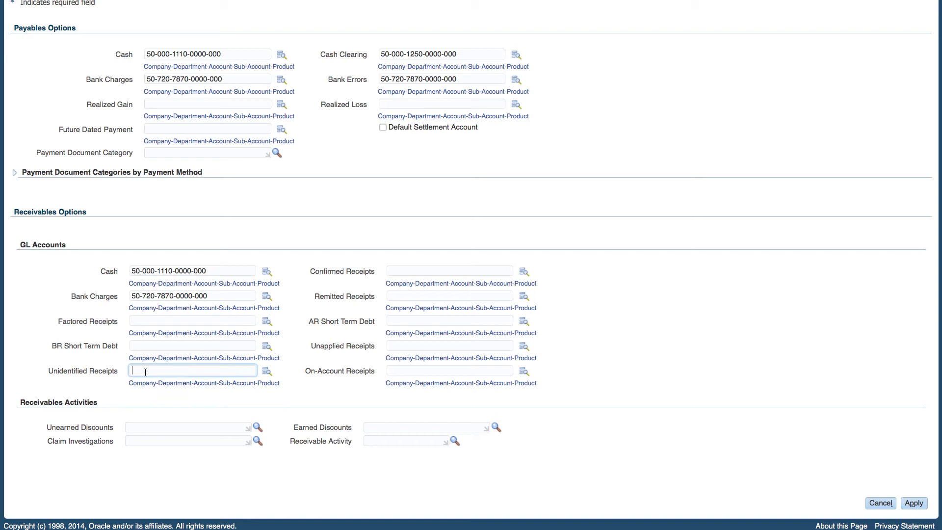
key("ctrl+v")
left_click_drag(154, 371, 142, 372)
type("000")
key("shift+Right")
key("shift+Right")
key("shift+Right")
key("shift+Right")
type("1240")
left_click_drag(245, 370, 129, 370)
key("ctrl+c")
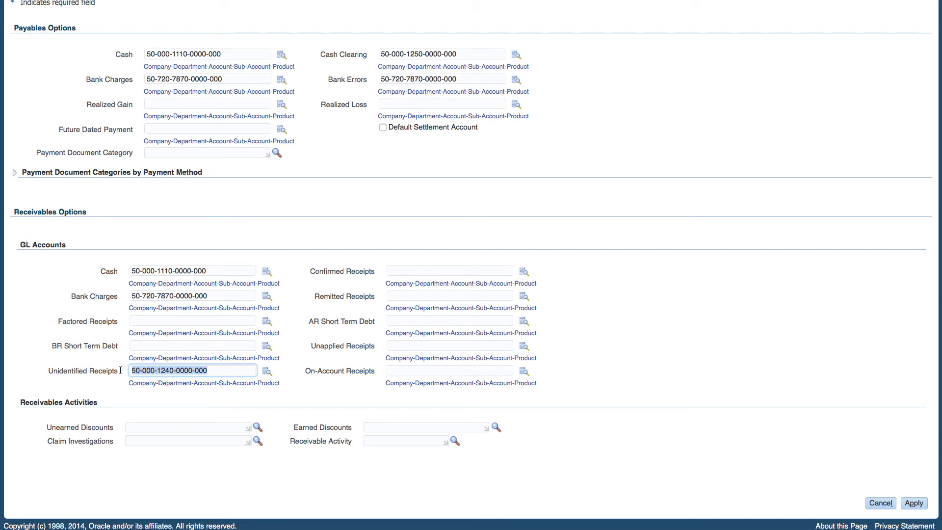
left_click(140, 319)
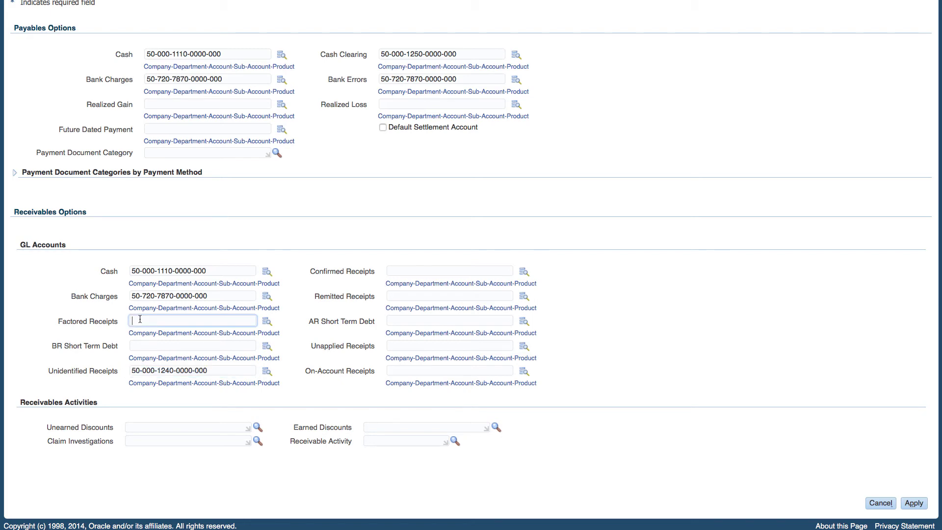
key("ctrl+v")
left_click(174, 322)
key("BackSpace")
type("5")
left_click(393, 270)
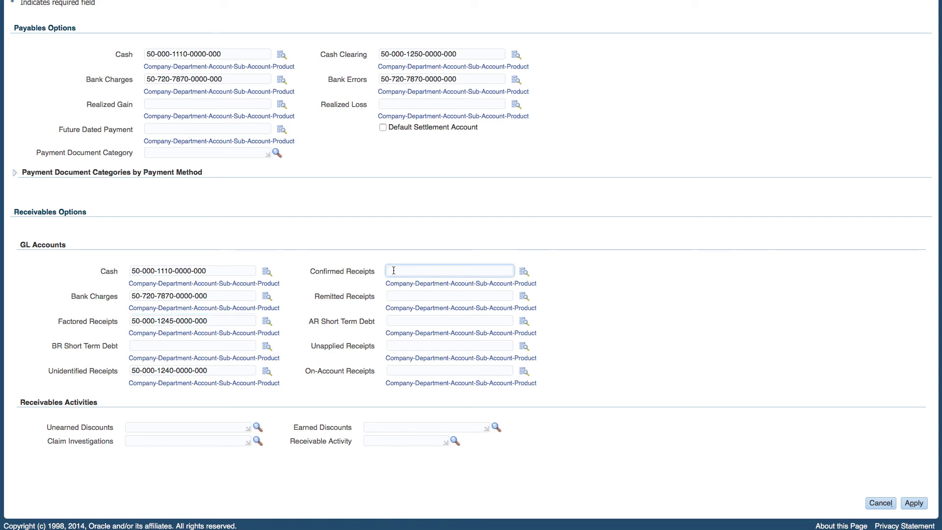
key("ctrl+v")
left_click_drag(431, 270, 416, 270)
type("1110")
left_click(404, 296)
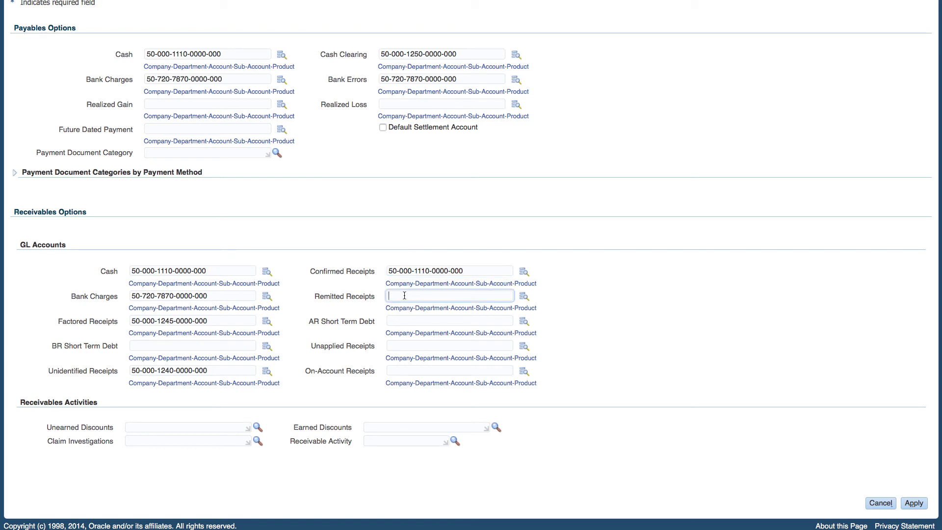
key("ctrl+v")
key("BackSpace")
type("5")
left_click(399, 320)
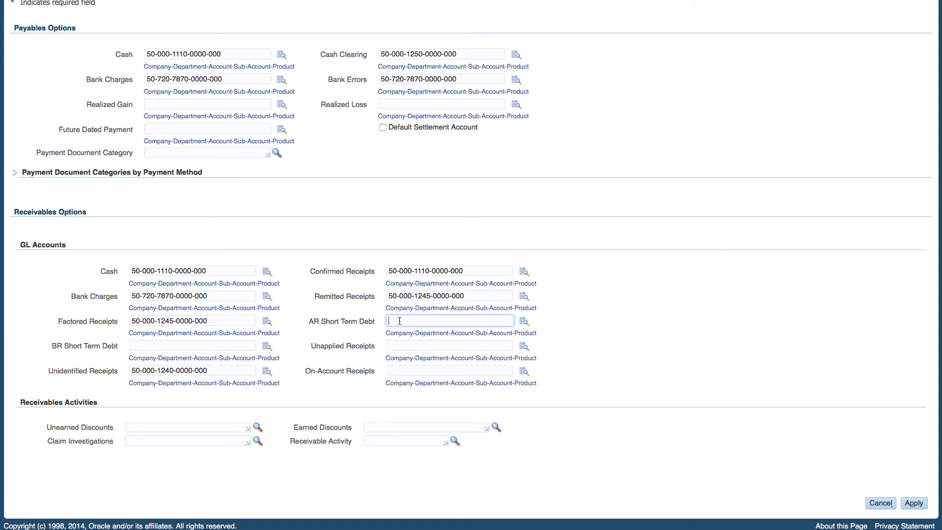
key("super+v")
left_click(429, 321)
key("BackSpace")
type("5")
left_click(393, 347)
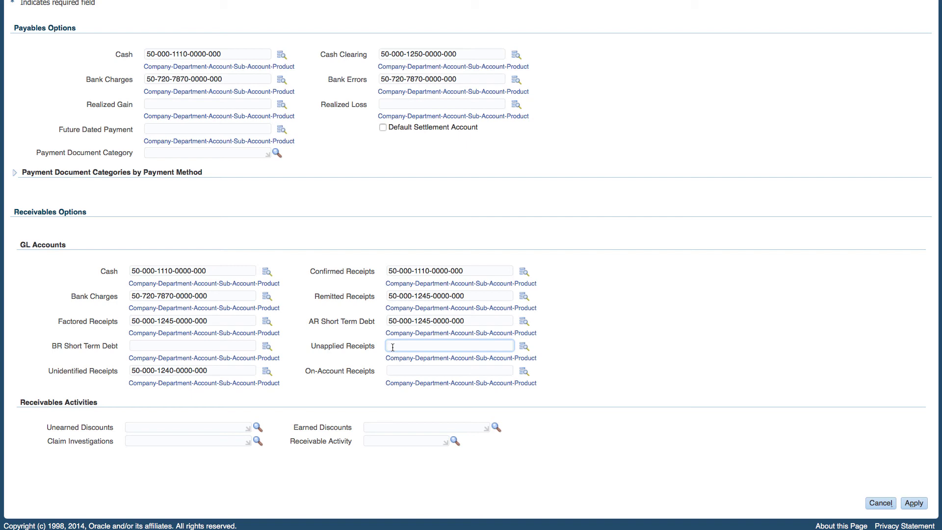
key("ctrl+v")
left_click(395, 369)
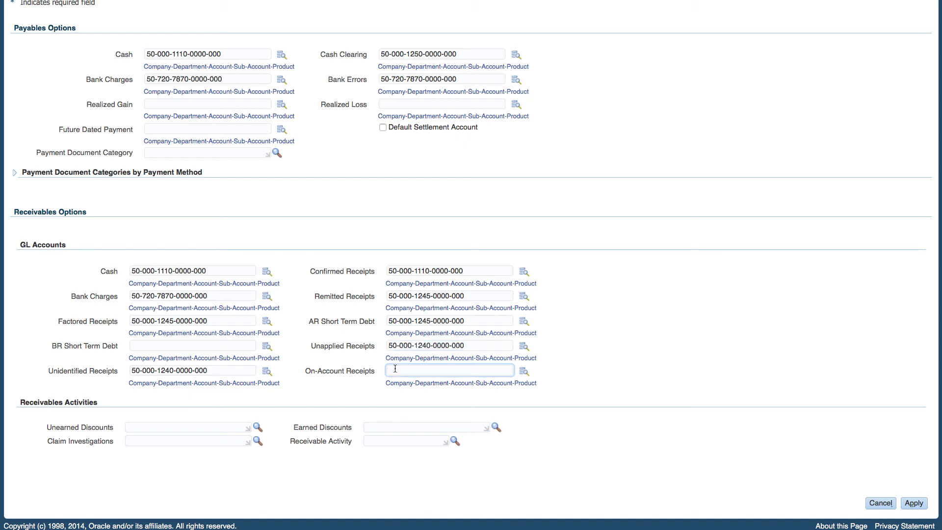
key("ctrl+v")
- Choose Unearned Discounts and Earned Discounts activities, apply the access options and finish the account
left_click(143, 428)
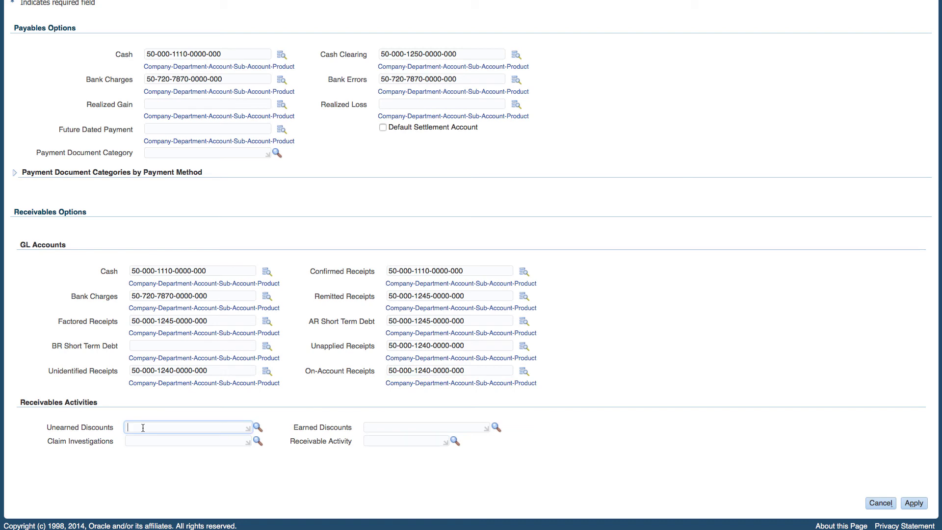
type("Unearned Discounts")
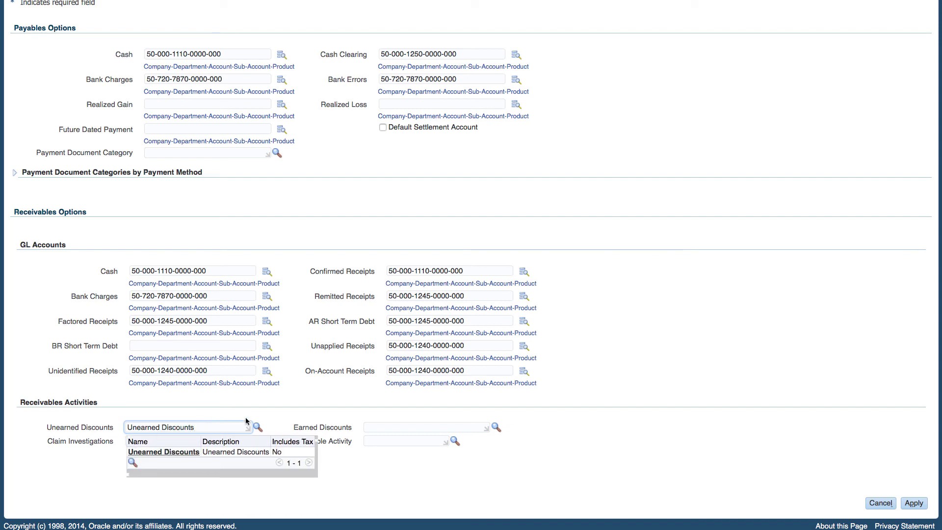
left_click(171, 452)
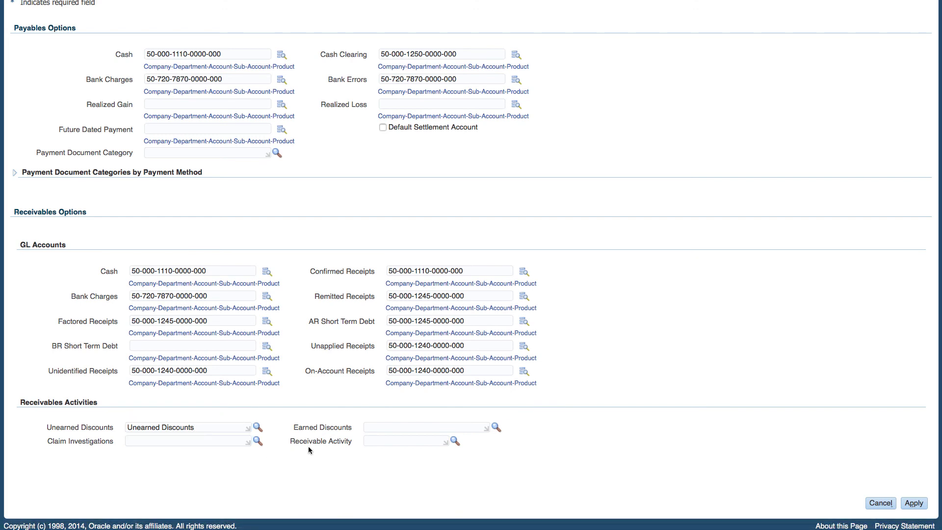
left_click(375, 427)
type("Ea")
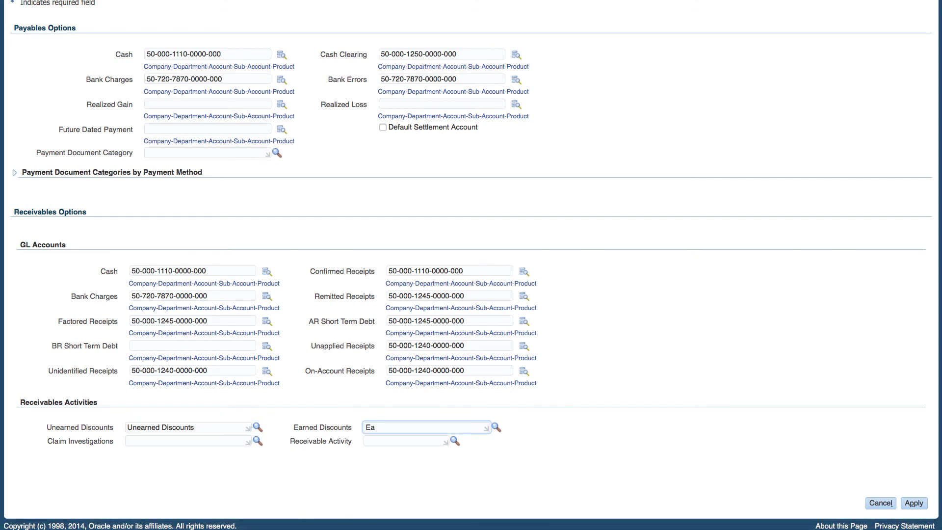
key("Tab")
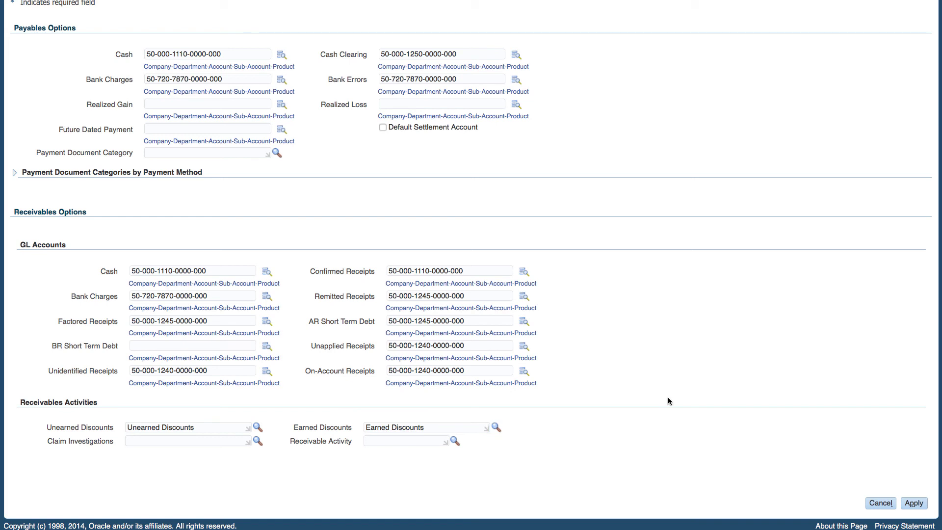
left_click(913, 503)
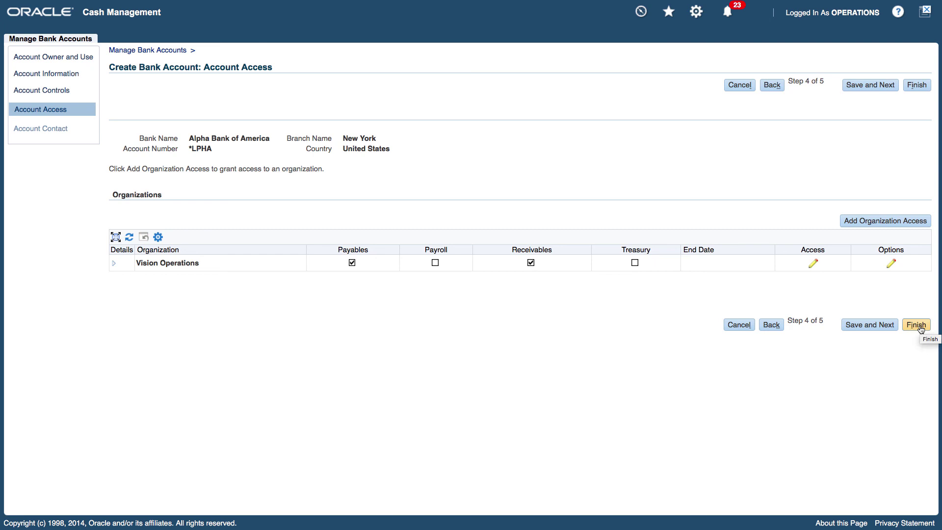
left_click(920, 328)
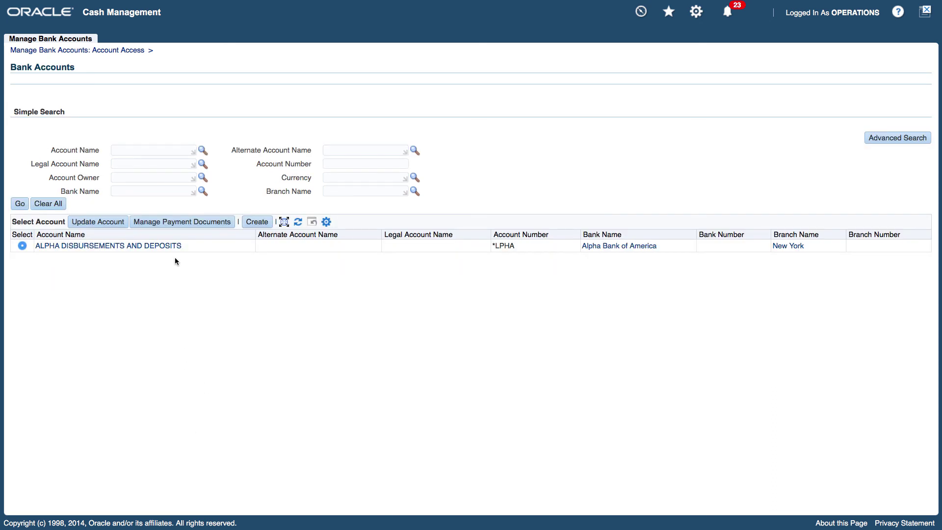
- Manage payment documents for ALPHA DISBURSEMENTS AND DEPOSITS and start creating a new one
left_click(172, 224)
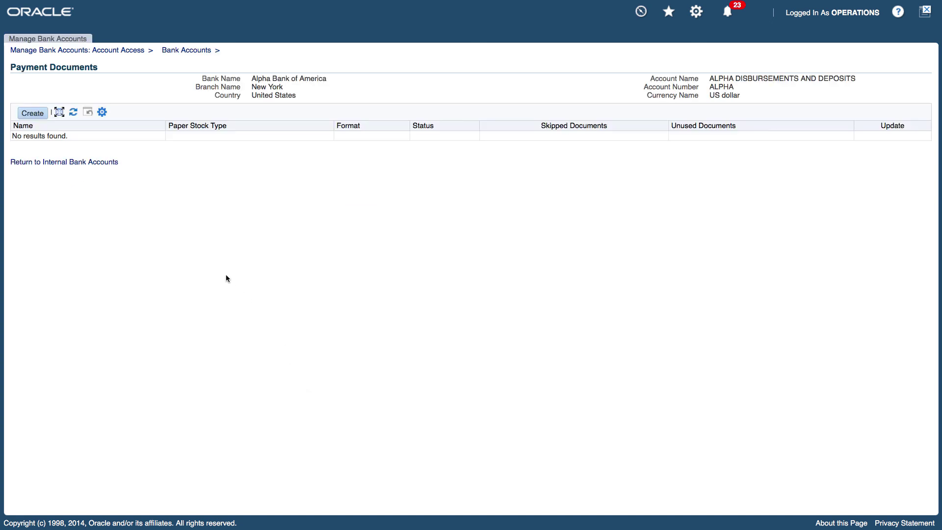
left_click(34, 114)
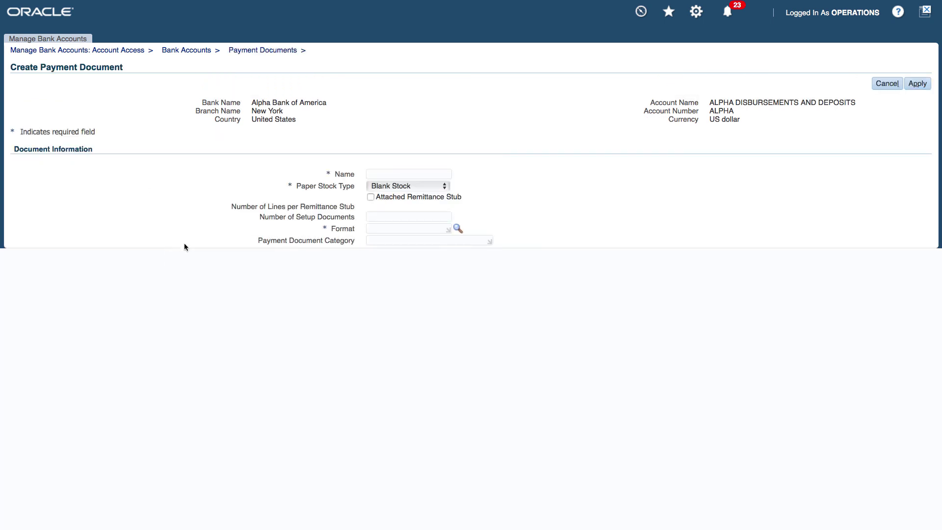
- Name the payment document ASCHEQUES with Blank Stock paper type
left_click(374, 173)
type("A")
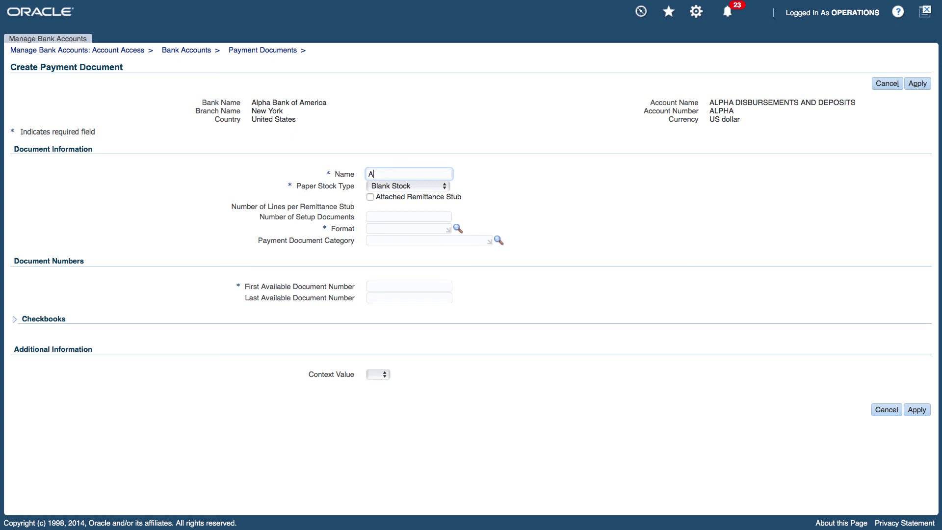
type("SCHEQUES")
left_click(435, 189)
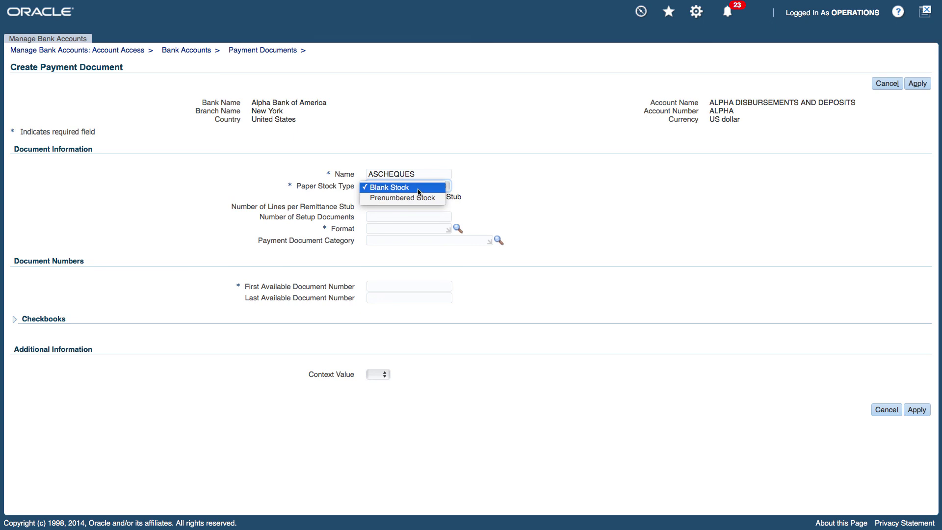
left_click(422, 189)
left_click(493, 194)
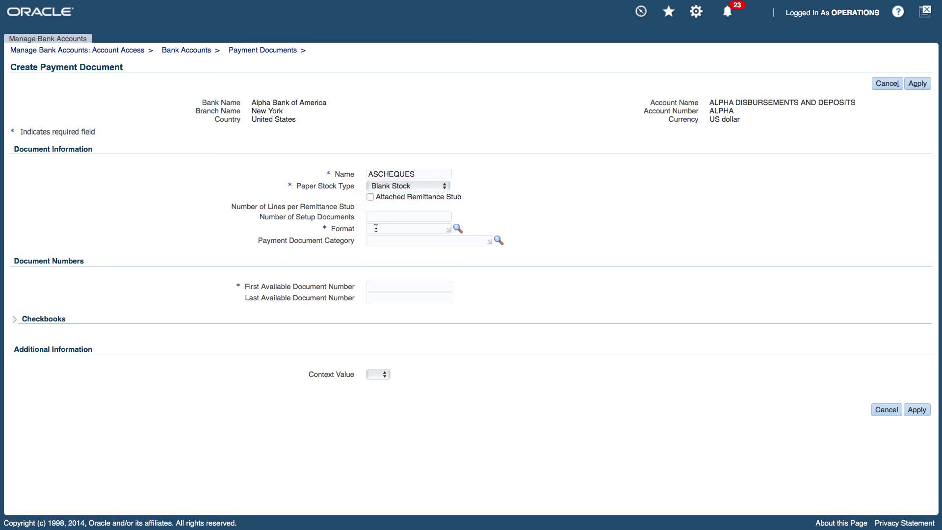
- Use Standard Check Format with first document number 1000 and create the document
left_click(376, 228)
type("STA")
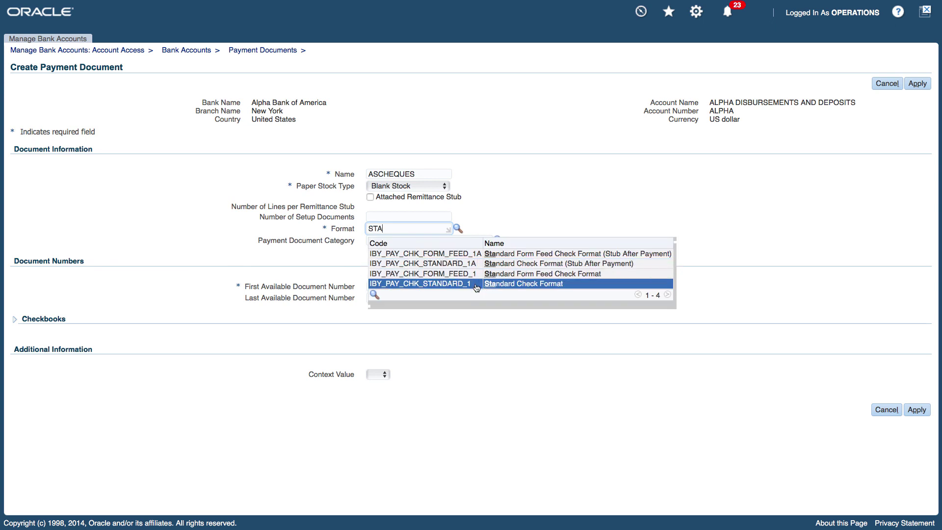
left_click(526, 285)
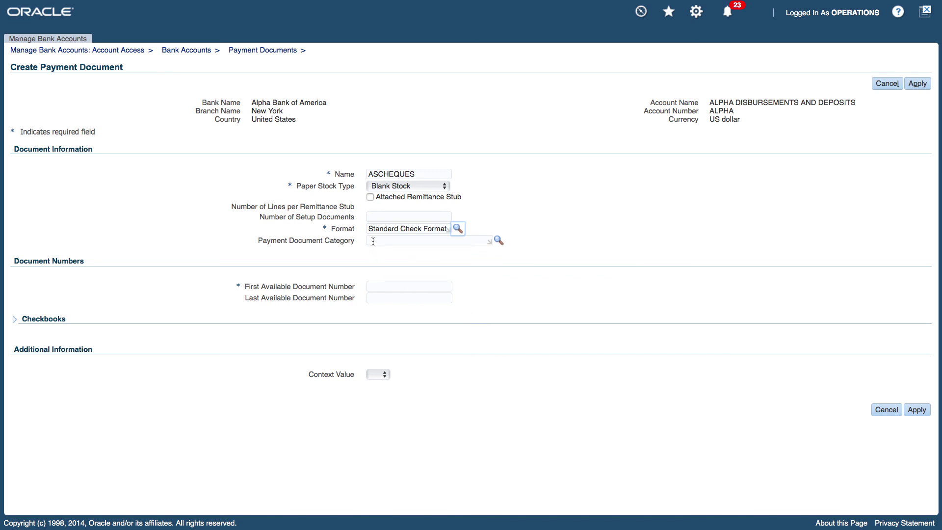
left_click(377, 286)
type("1")
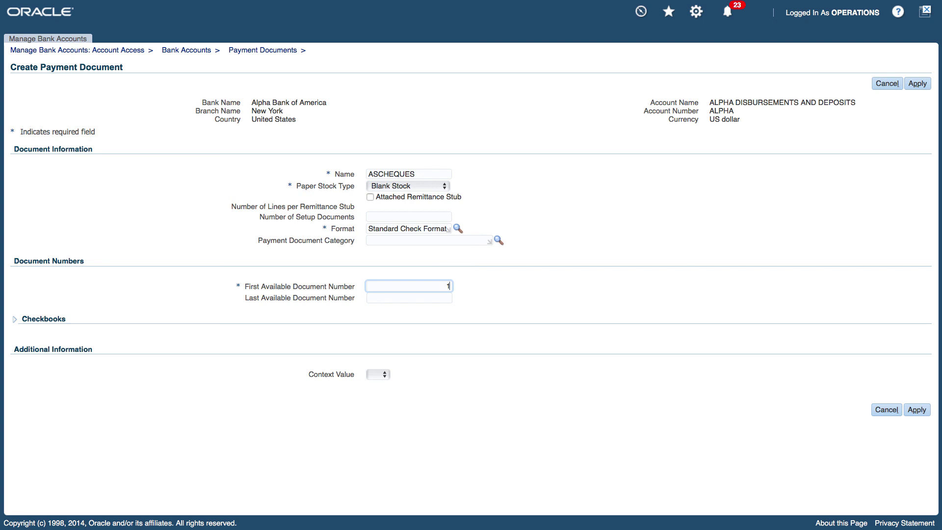
type("000")
left_click(497, 301)
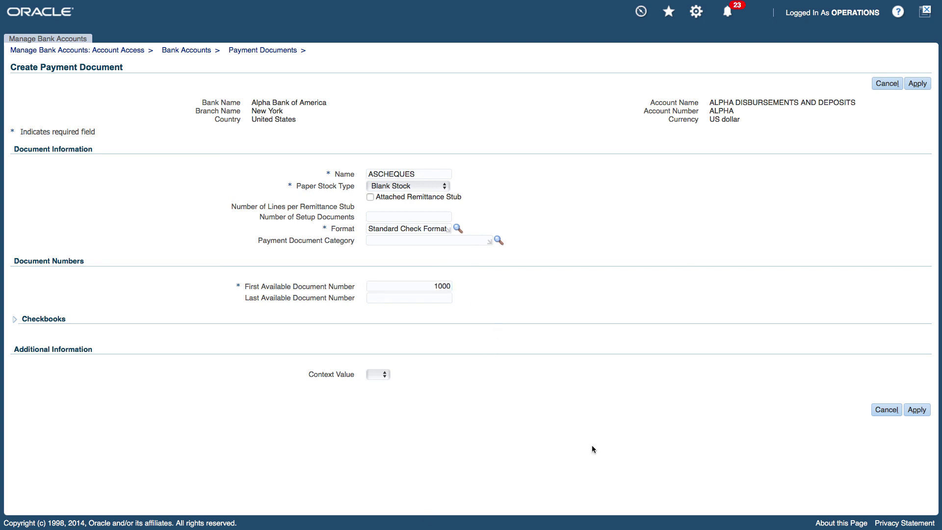
left_click(920, 411)
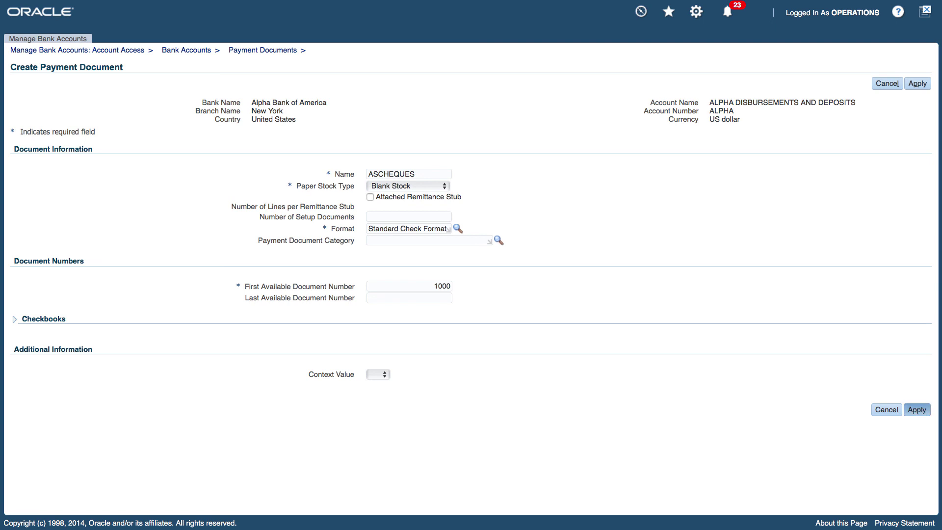